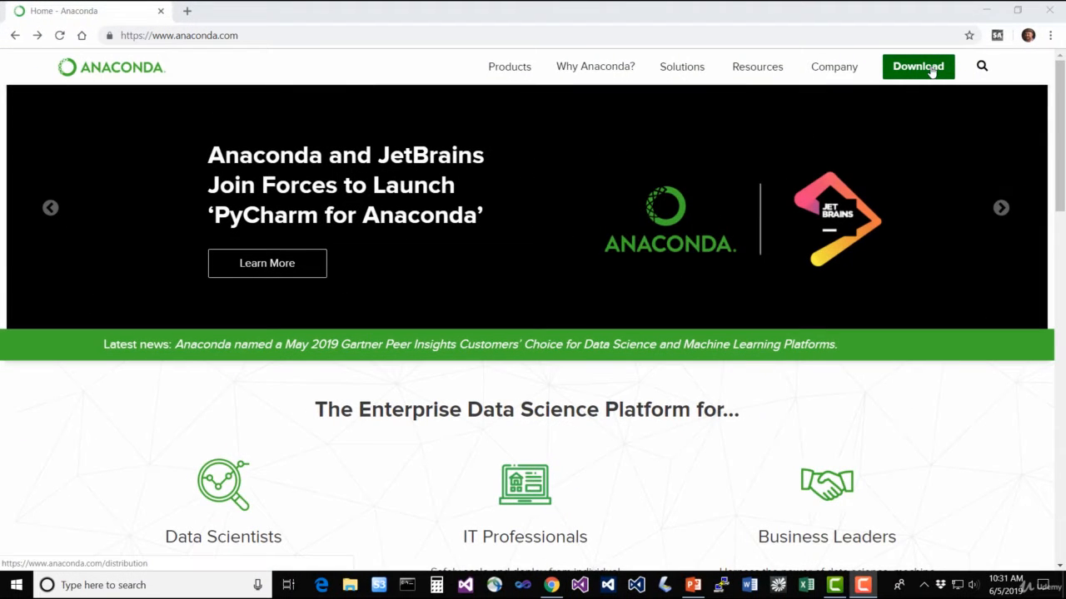
Download the 64-bit graphical installer of the Python 3.7 version for Windows from the Anaconda Distribution page
left_click(930, 72)
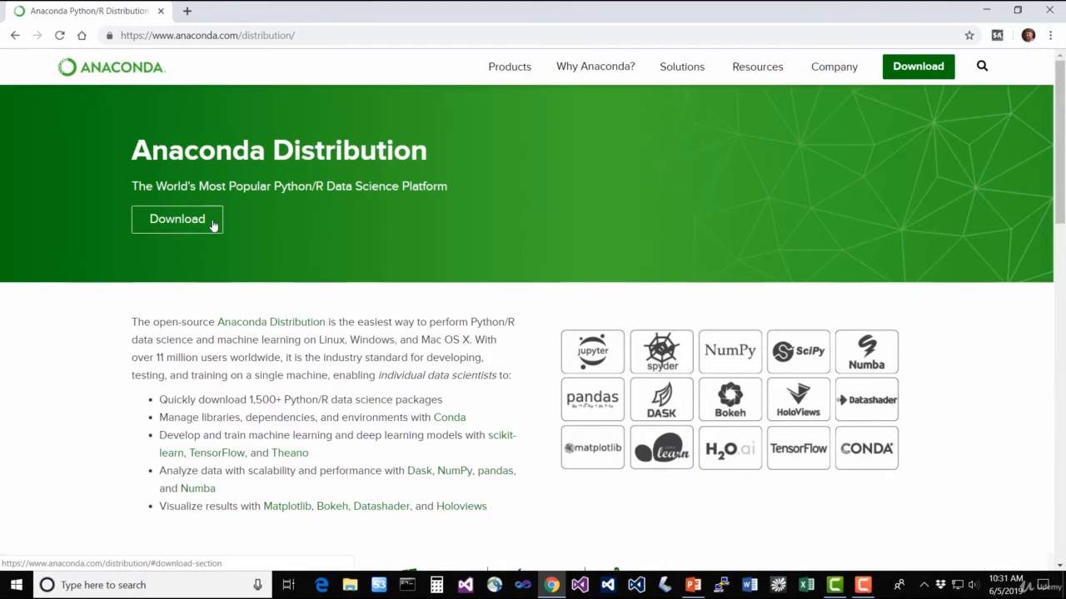
left_click(213, 225)
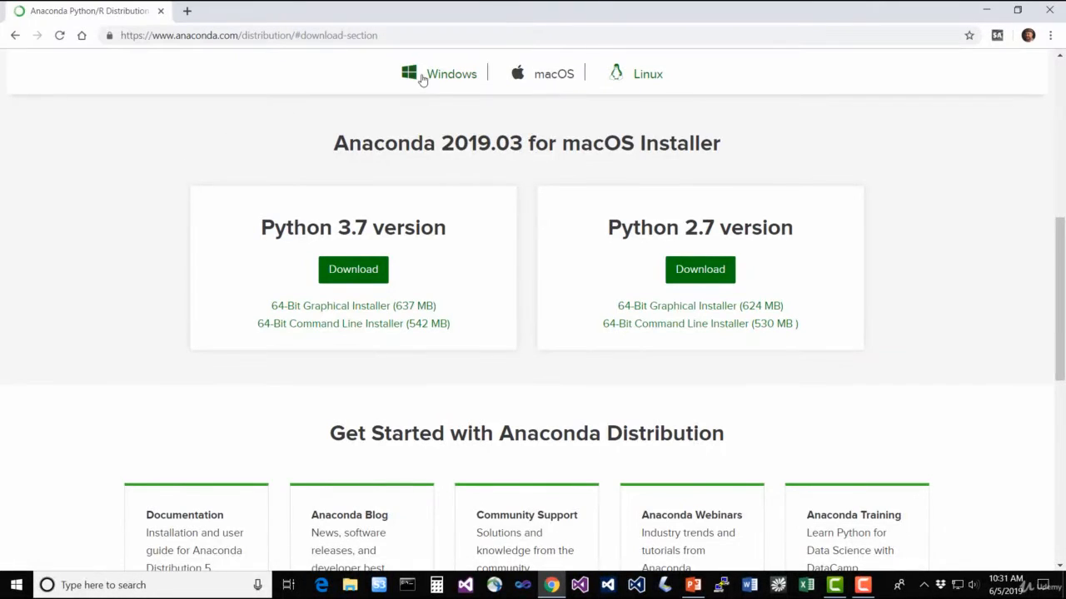
left_click(453, 77)
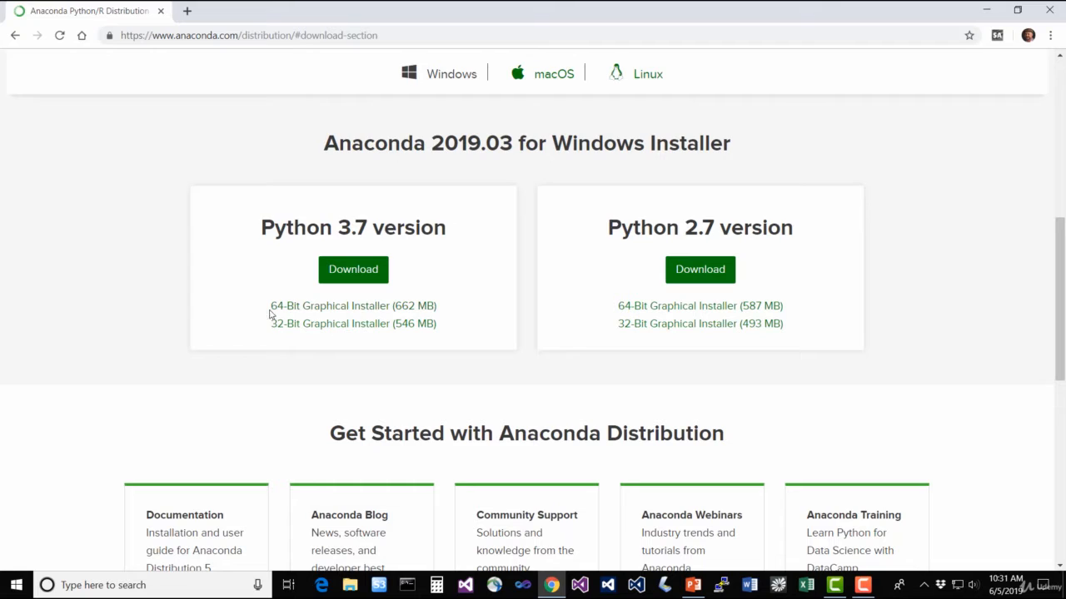
left_click(331, 311)
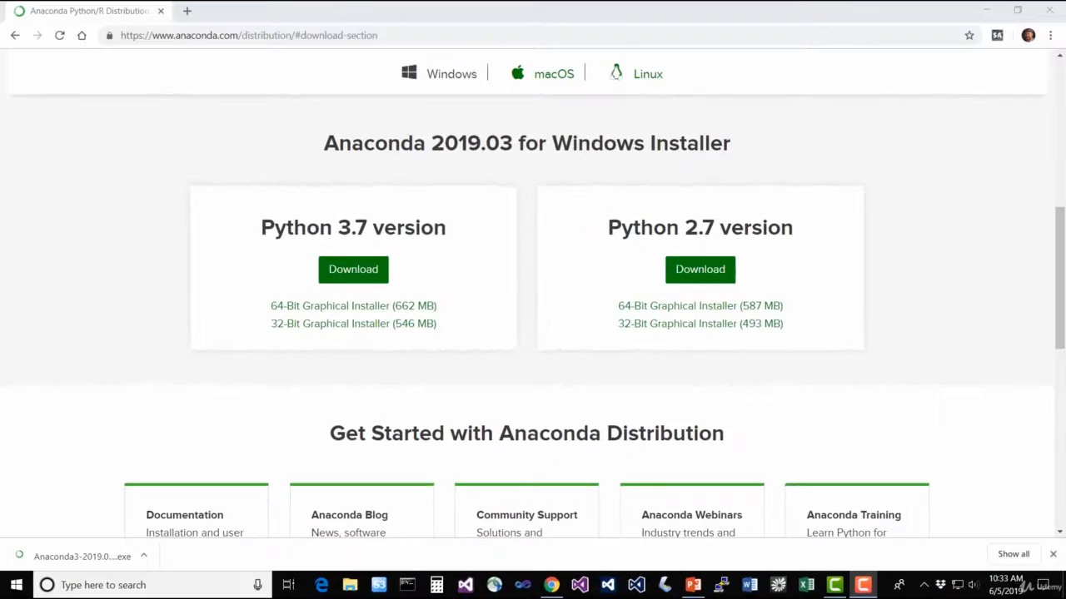
Run the downloaded Anaconda3 installer, accept the license agreement and keep the installation type as Just Me
left_click(96, 562)
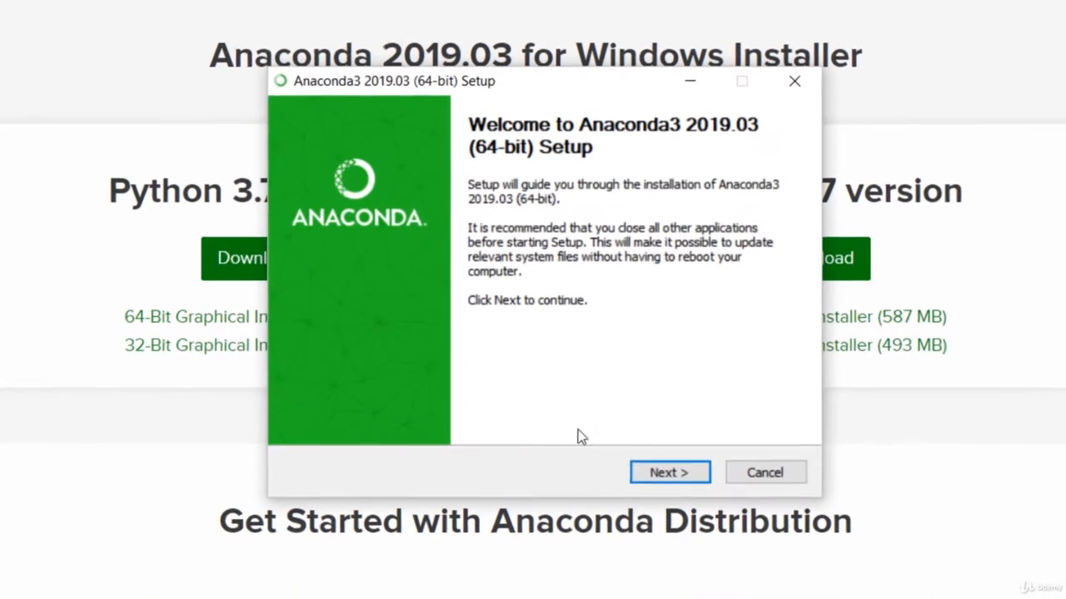
left_click(669, 471)
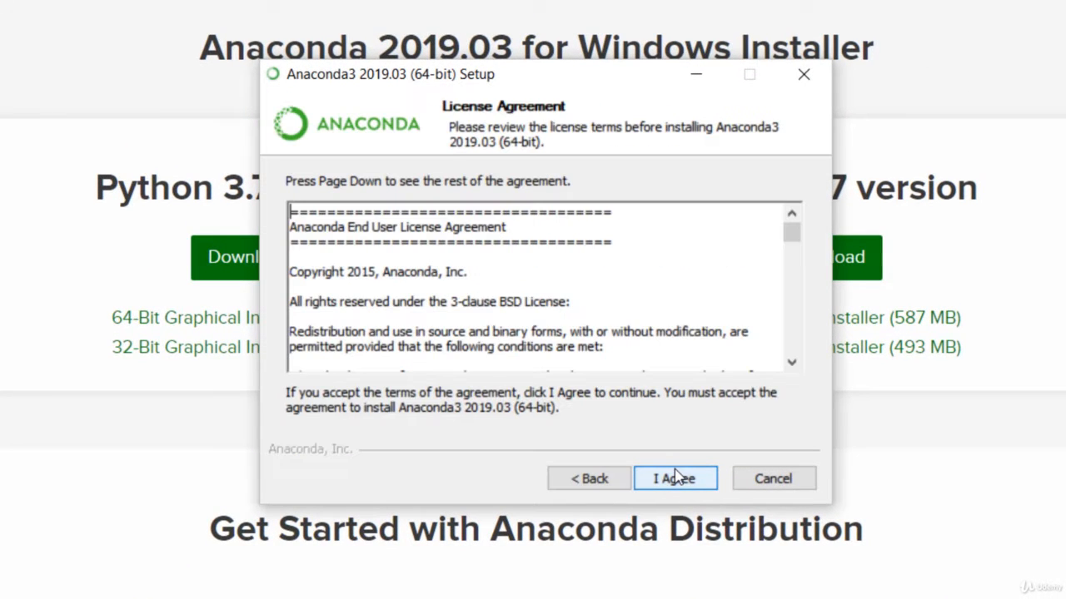
left_click(690, 486)
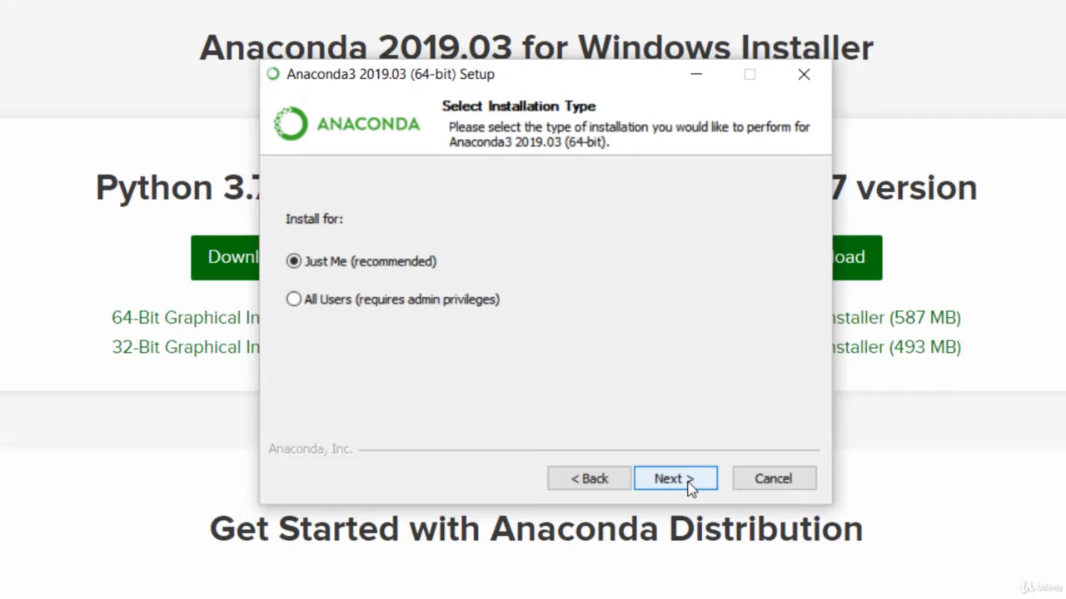
left_click(689, 486)
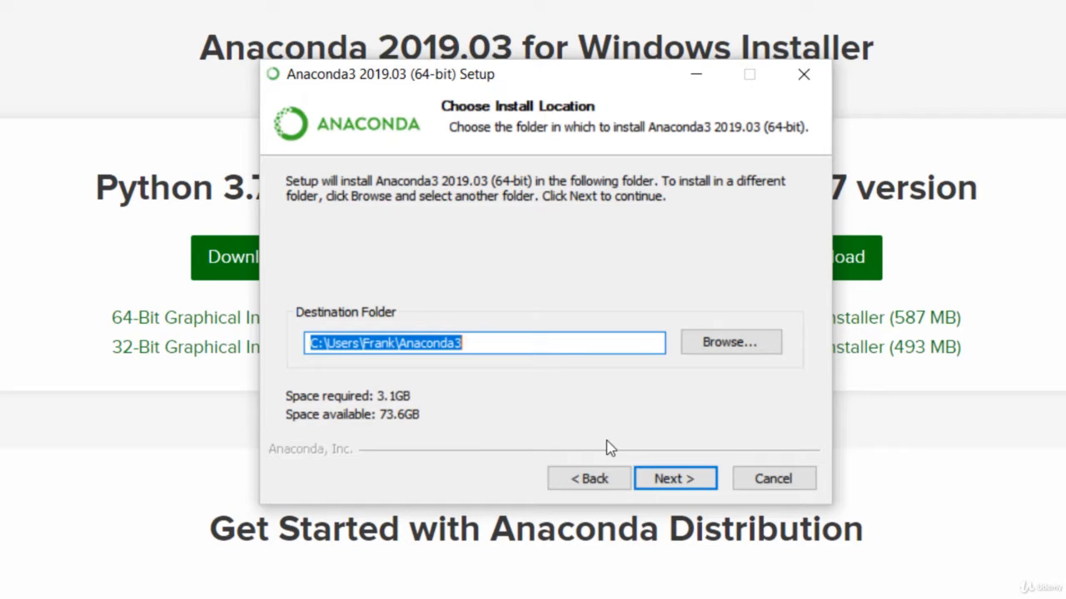
Set the installation's destination folder to E:\Anaconda3 and continue to the advanced options
left_click_drag(398, 347, 294, 354)
type("E:")
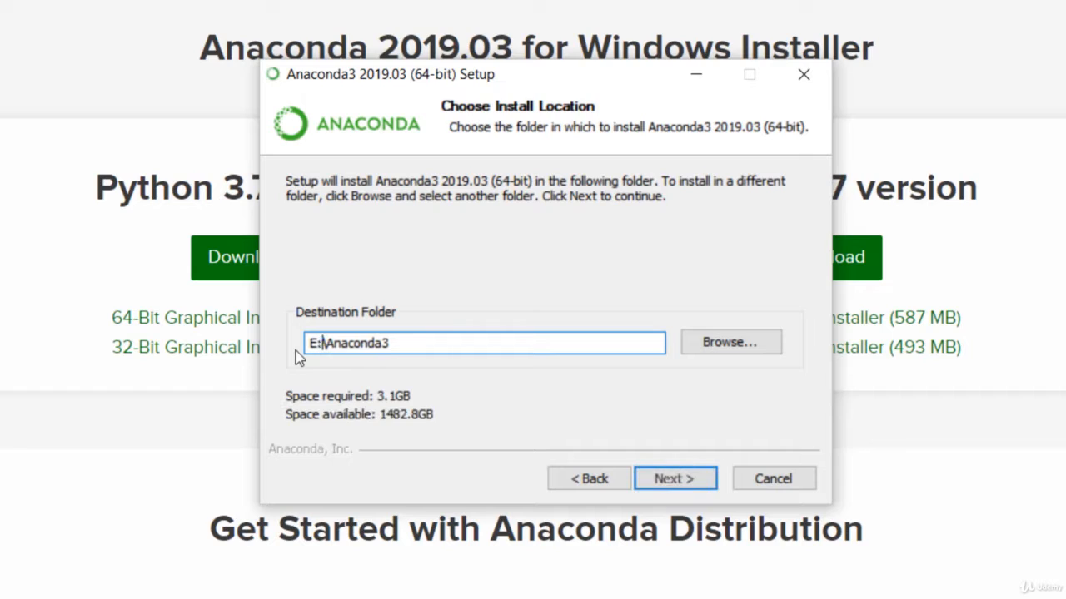
left_click(457, 340)
left_click(656, 479)
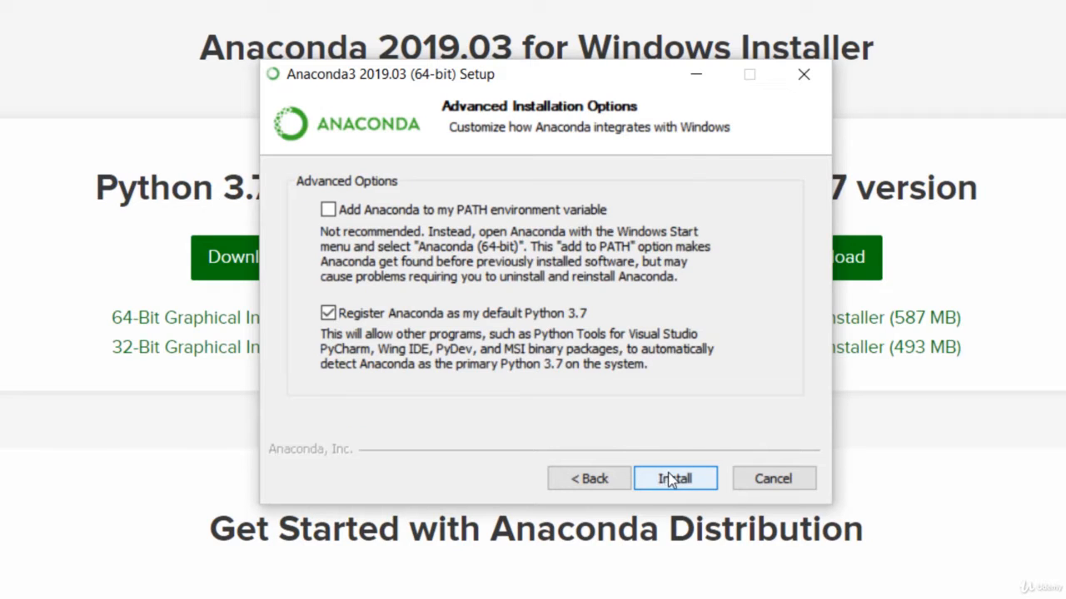
Install Anaconda3 with the default advanced options and finish setup with both learn-more options unchecked
left_click(671, 480)
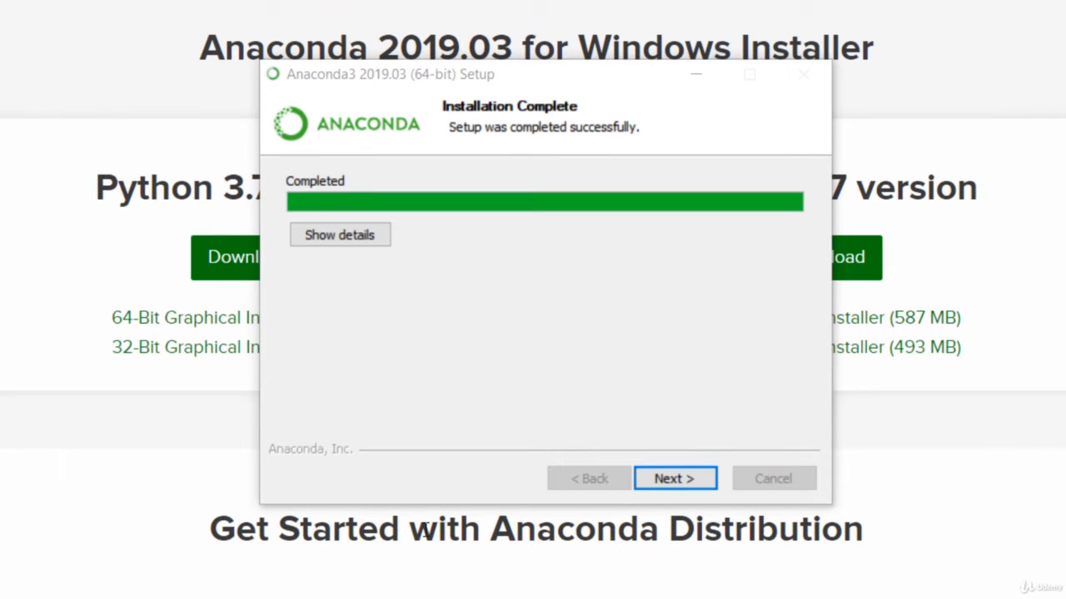
left_click(686, 487)
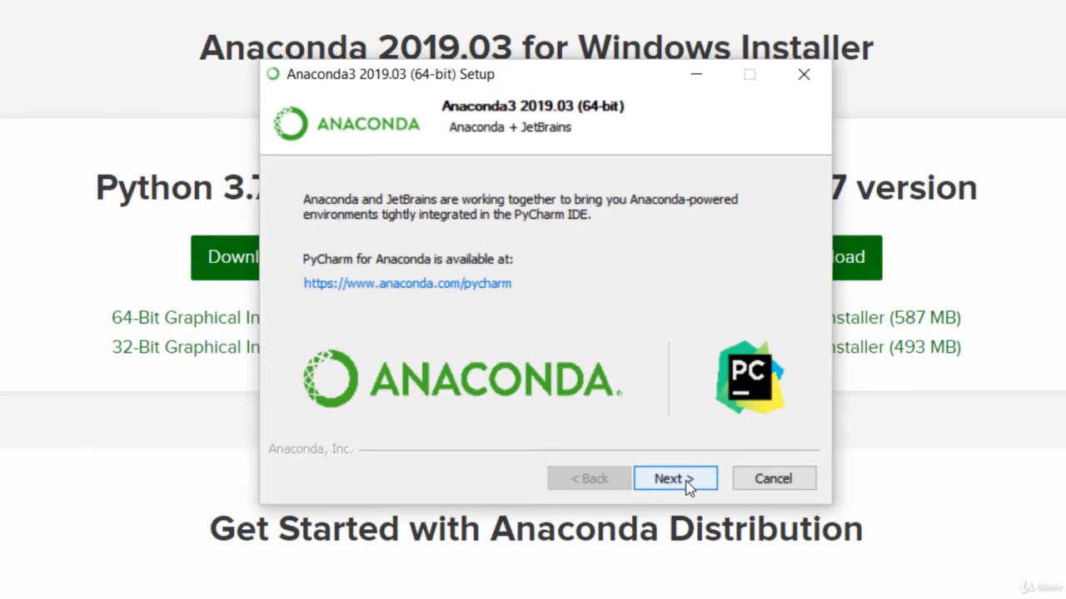
left_click(687, 483)
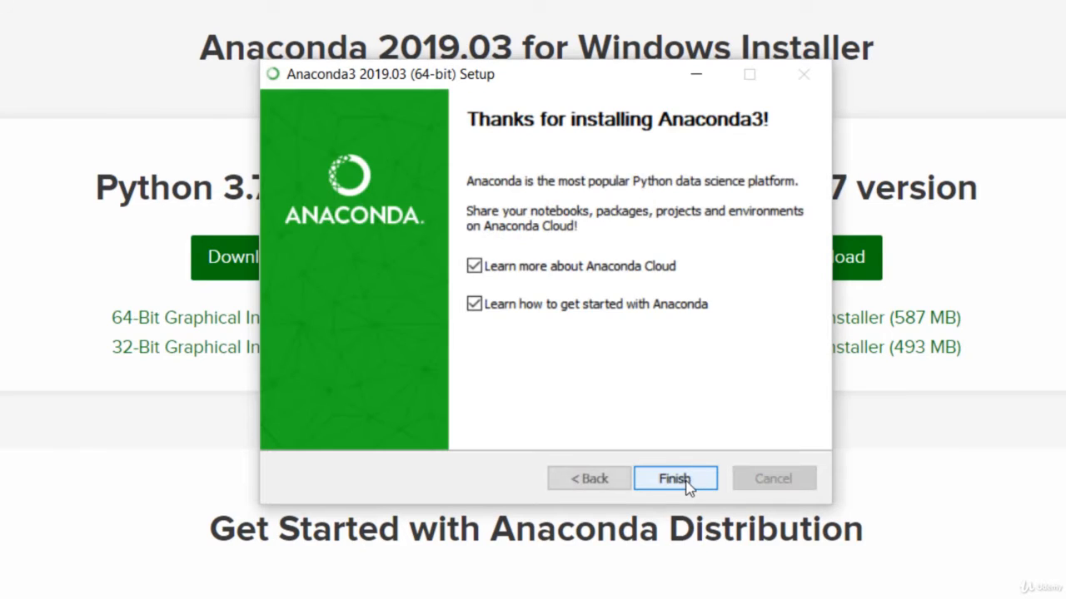
left_click(473, 304)
left_click(473, 266)
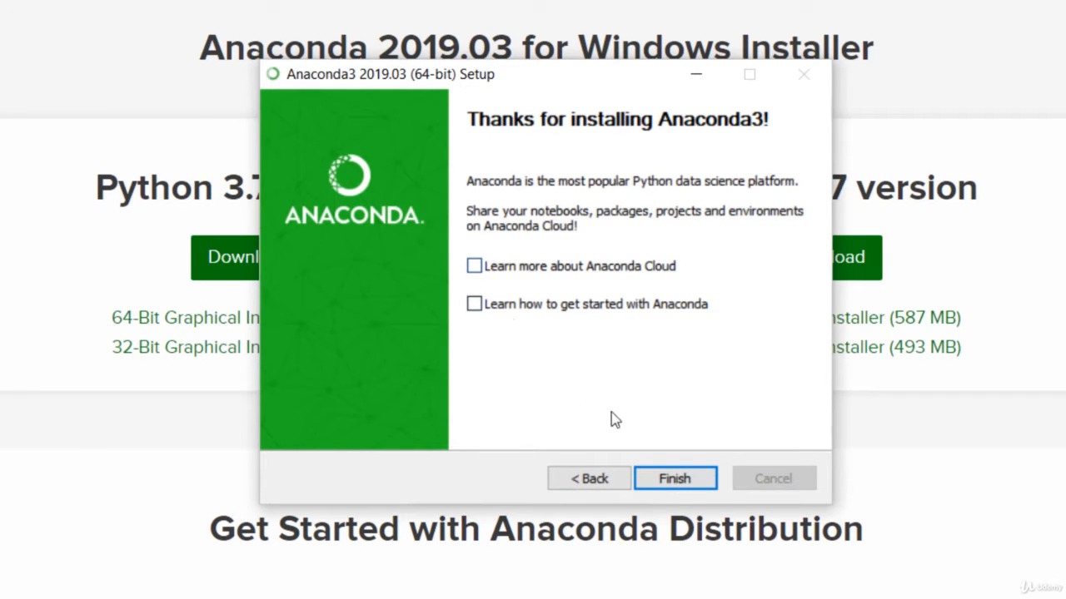
left_click(678, 482)
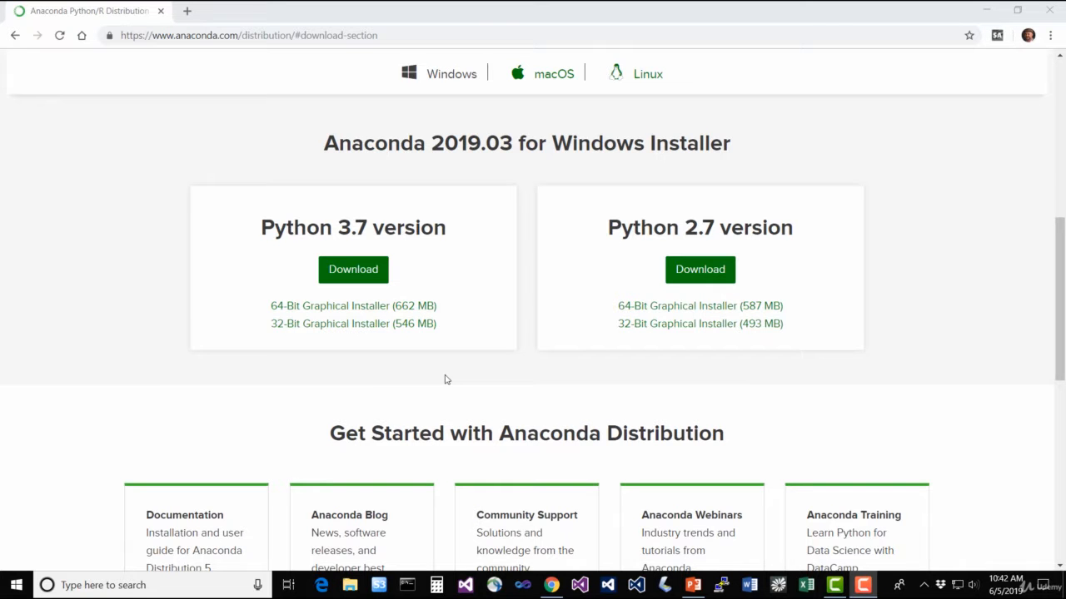
Launch Anaconda Prompt from the Anaconda3 (64-bit) programs, move its window toward the screen's center and close the browser
left_click(24, 590)
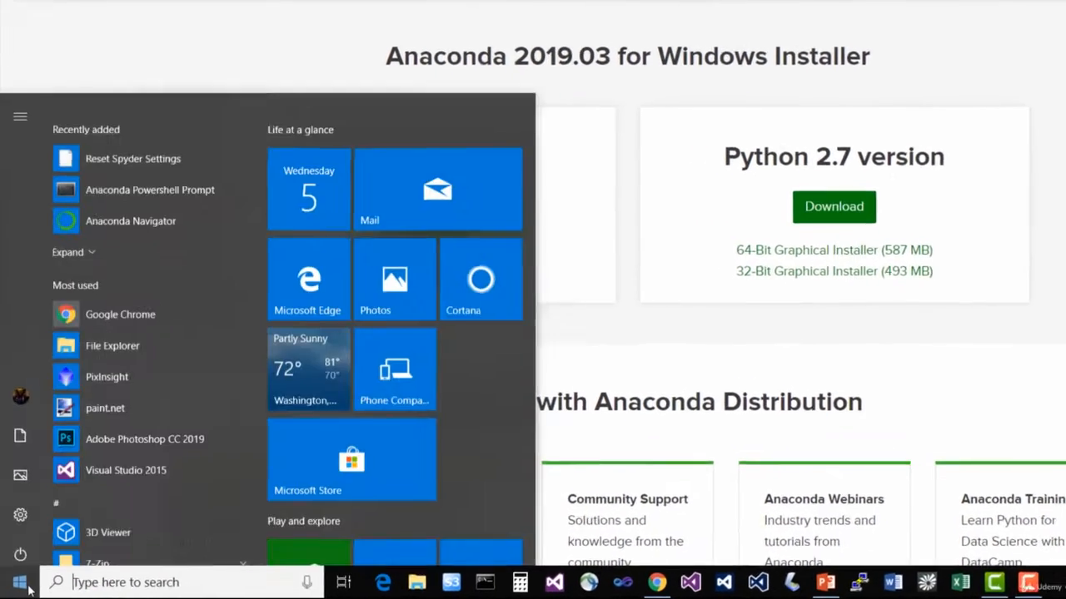
scroll(153, 380, "down", 5)
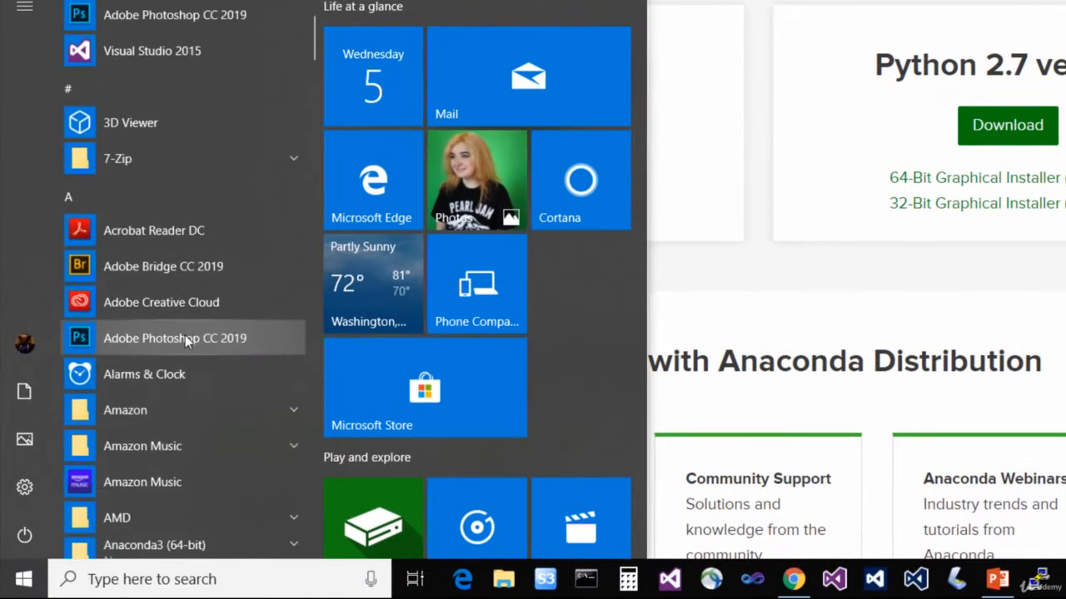
scroll(184, 335, "down", 2)
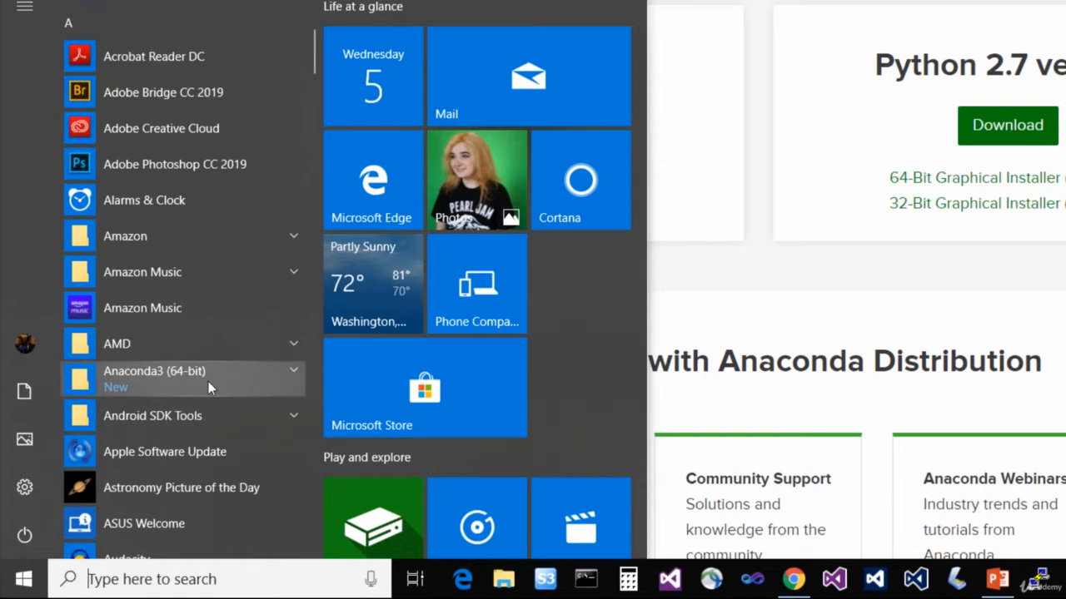
left_click(208, 381)
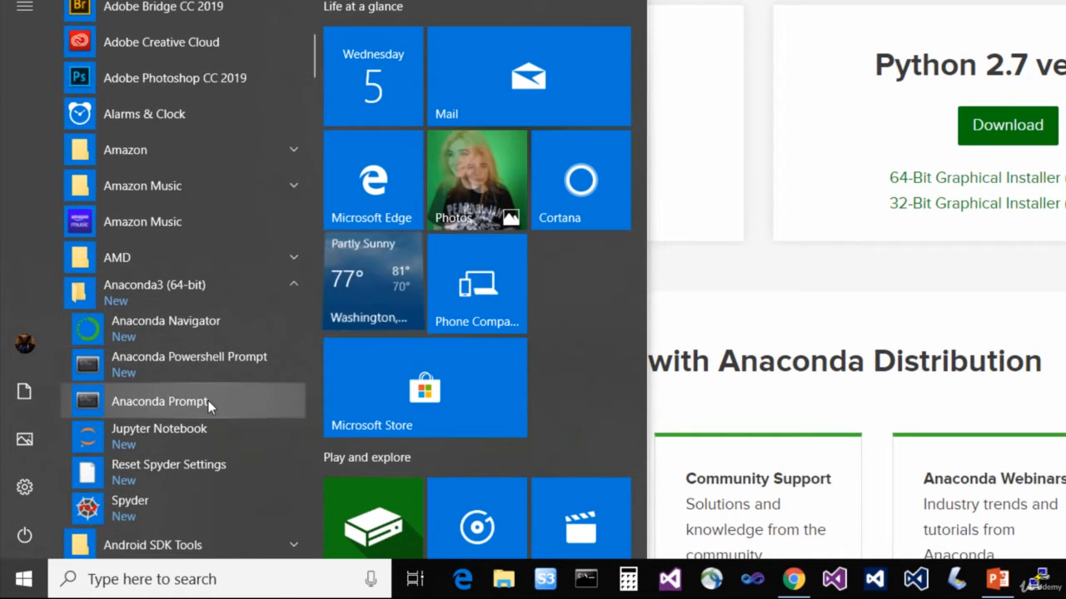
left_click(228, 405)
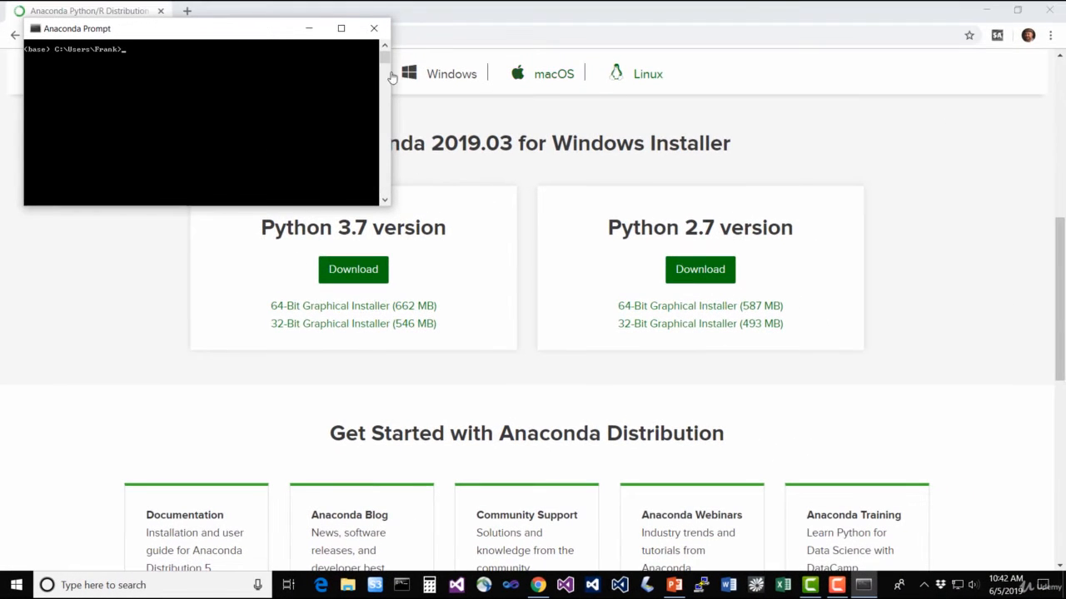
left_click_drag(253, 30, 543, 122)
left_click(1049, 8)
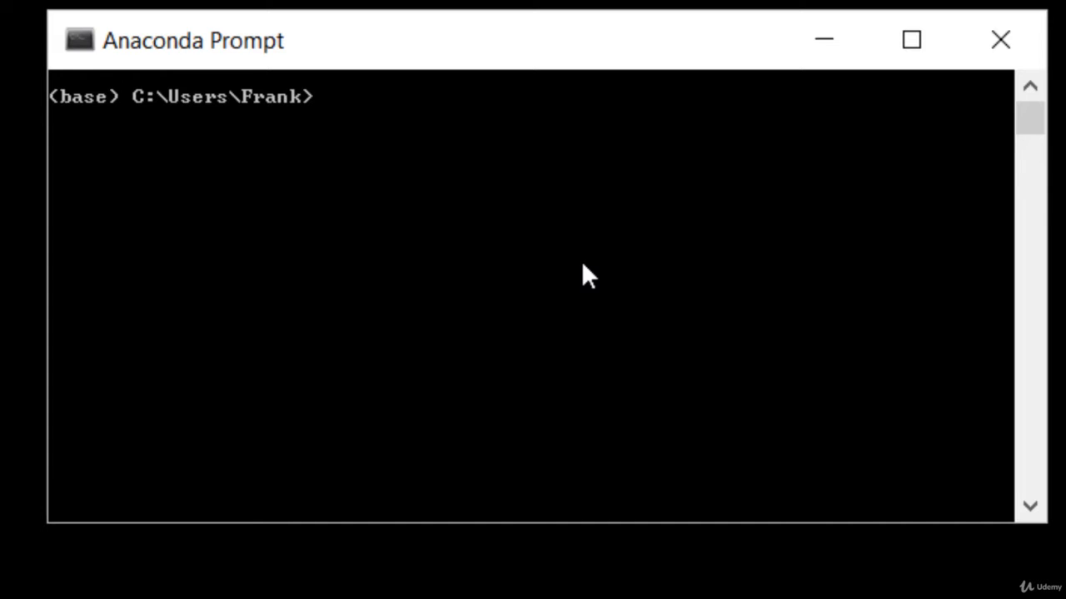
Run conda install pydotplus and confirm the package installation with y
type("conda install pydotplus")
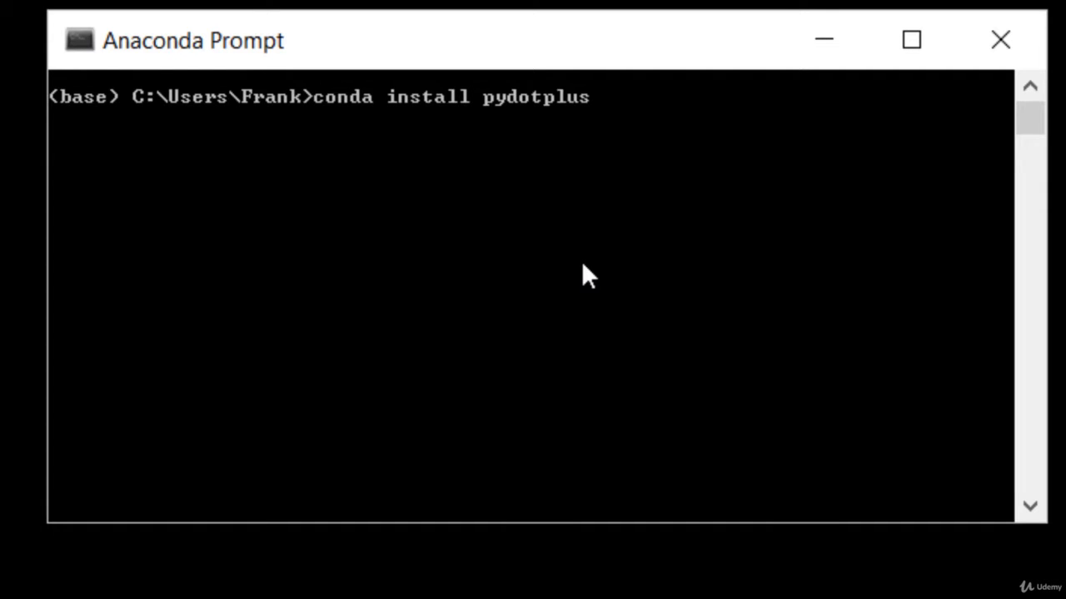
key("Return")
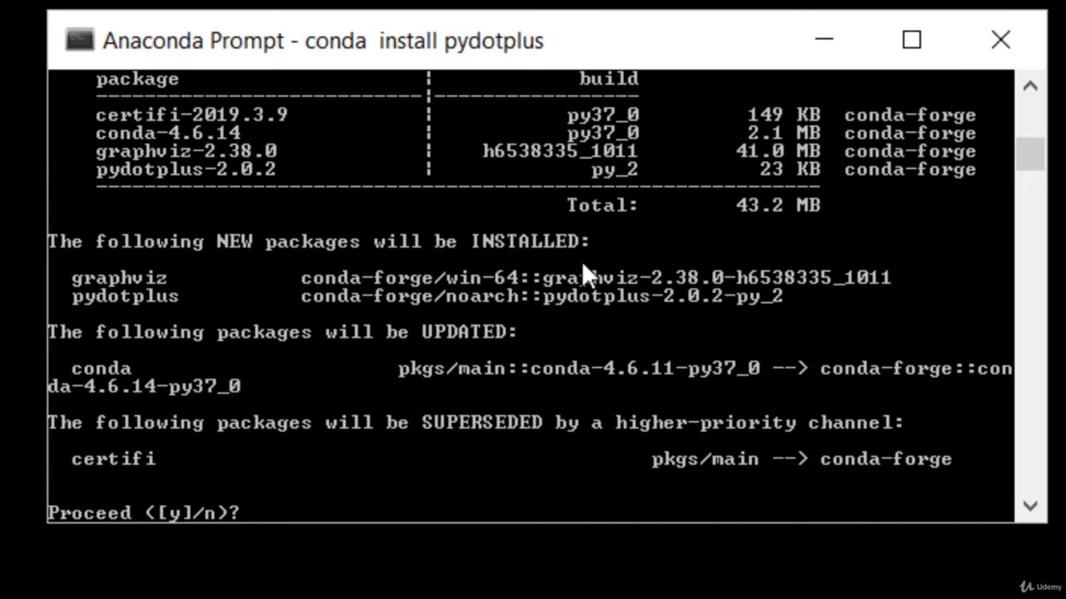
type("y")
key("Return")
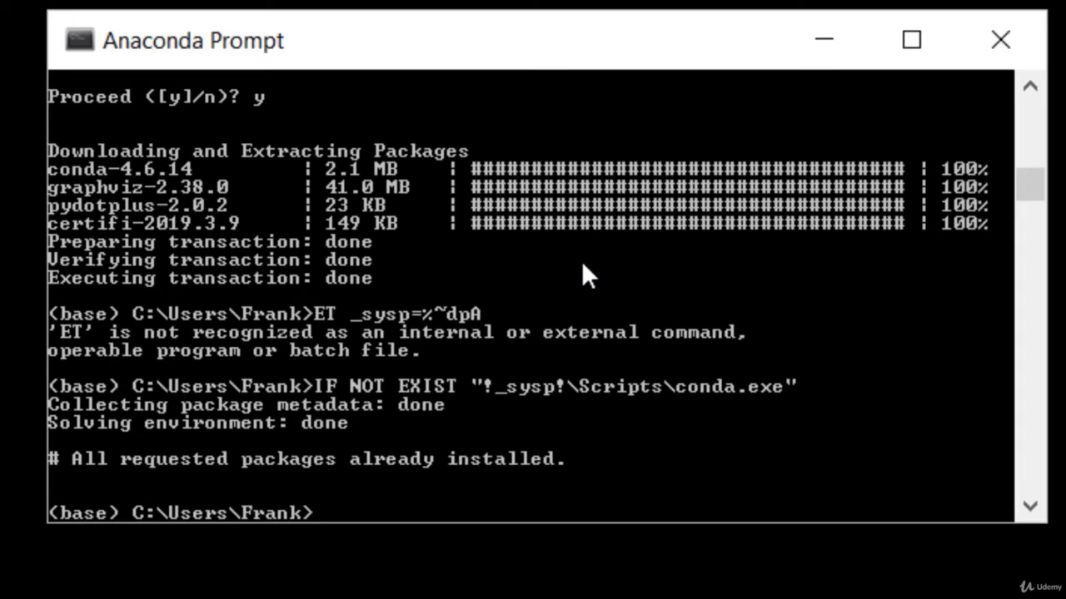
Run conda install tensorflow-gpu and confirm the package installation with y
type("conda install tensorflow")
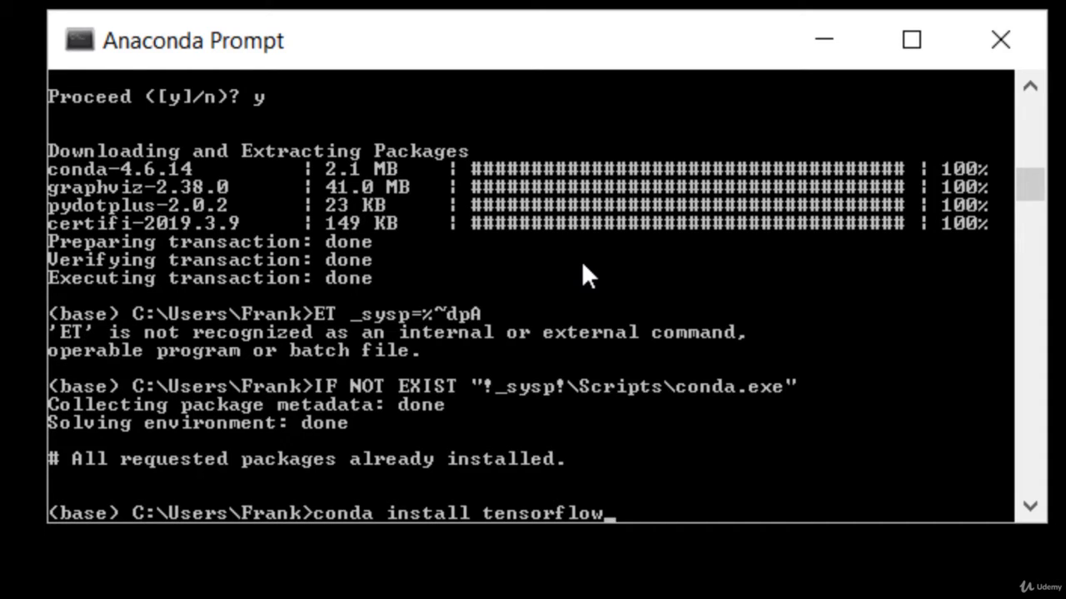
type("-gpu")
key("BackSpace")
key("BackSpace")
key("BackSpace")
key("BackSpace")
type("-gpu")
key("Return")
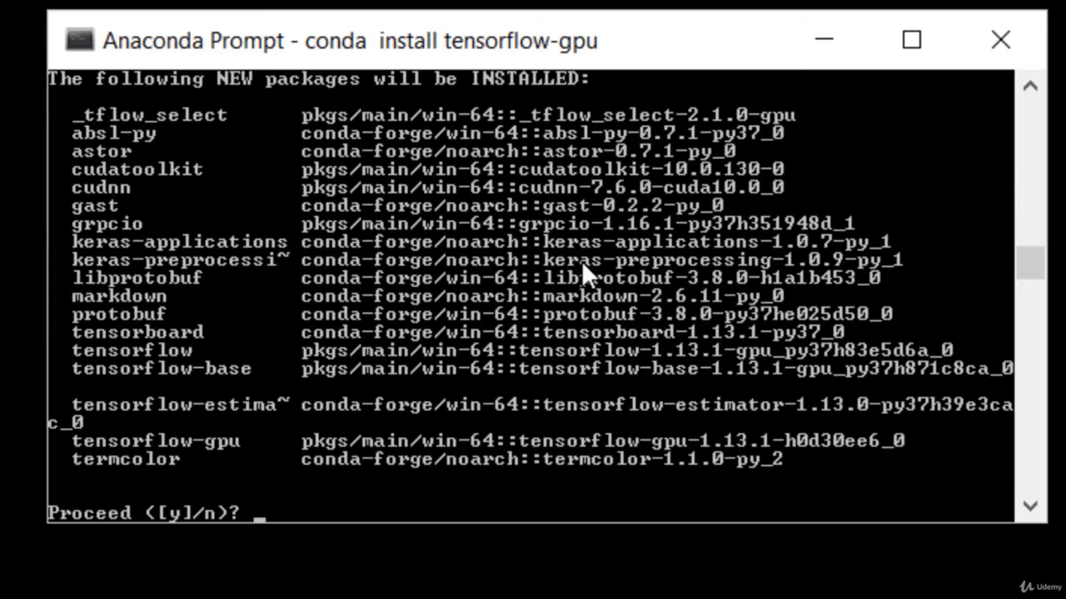
type("y")
key("Return")
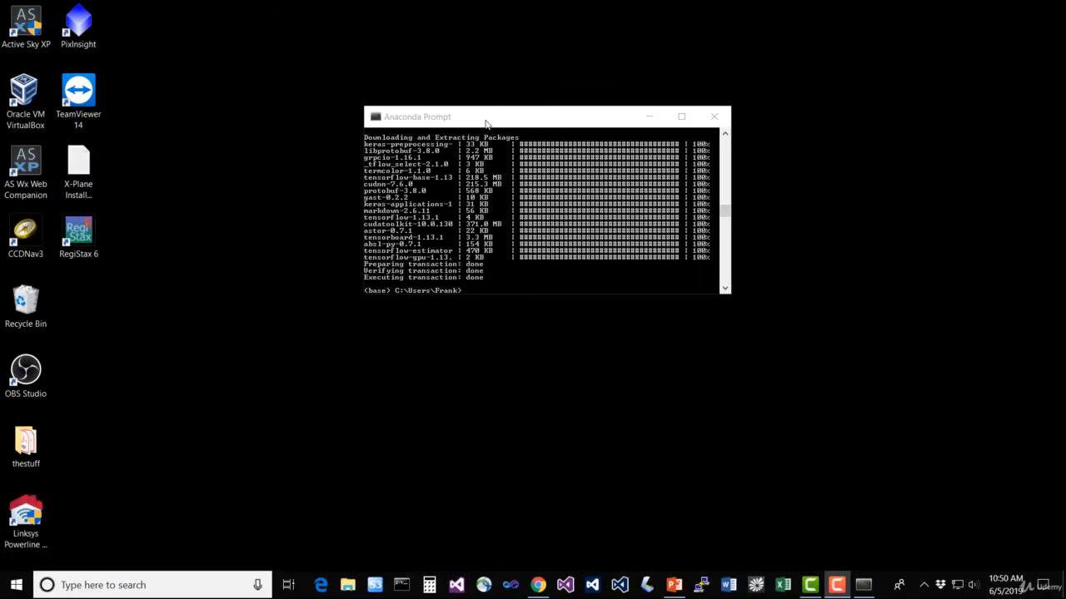
Switch to Chrome and download MLCourse.zip from the course page at sundog-education.com/machine-learning
left_click(538, 585)
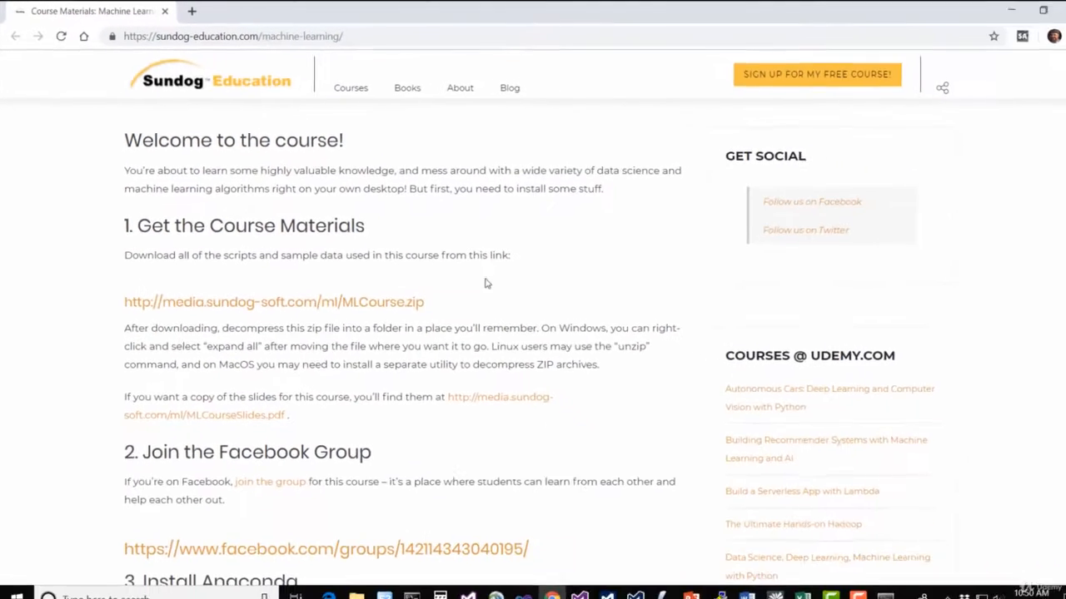
left_click(394, 296)
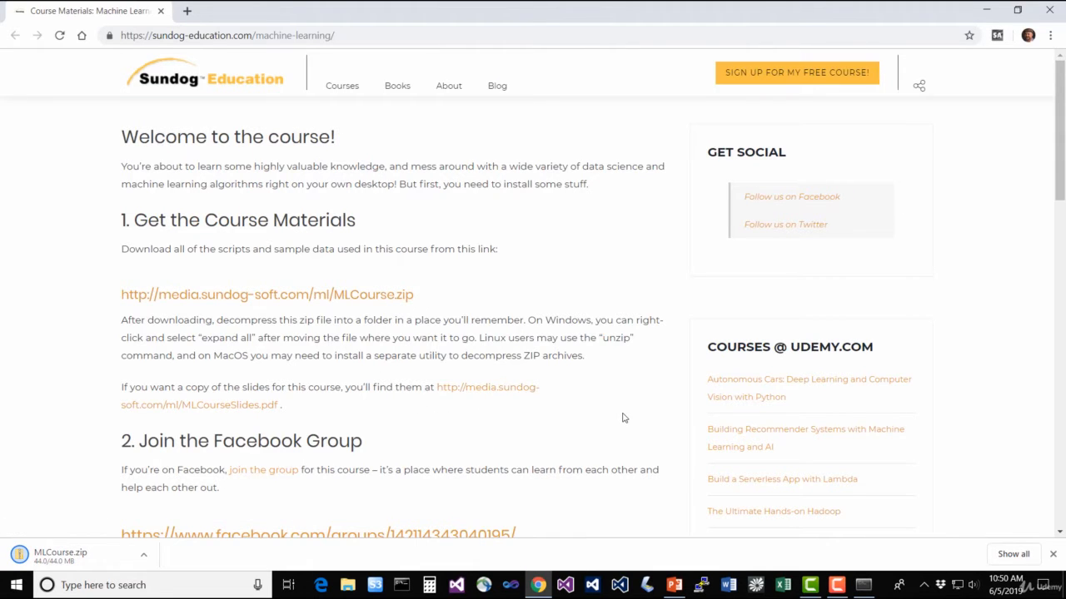
Review the course page's setup instructions for the Facebook group, Anaconda packages and Jupyter Notebook, including the optional sections
scroll(624, 418, "down", 1)
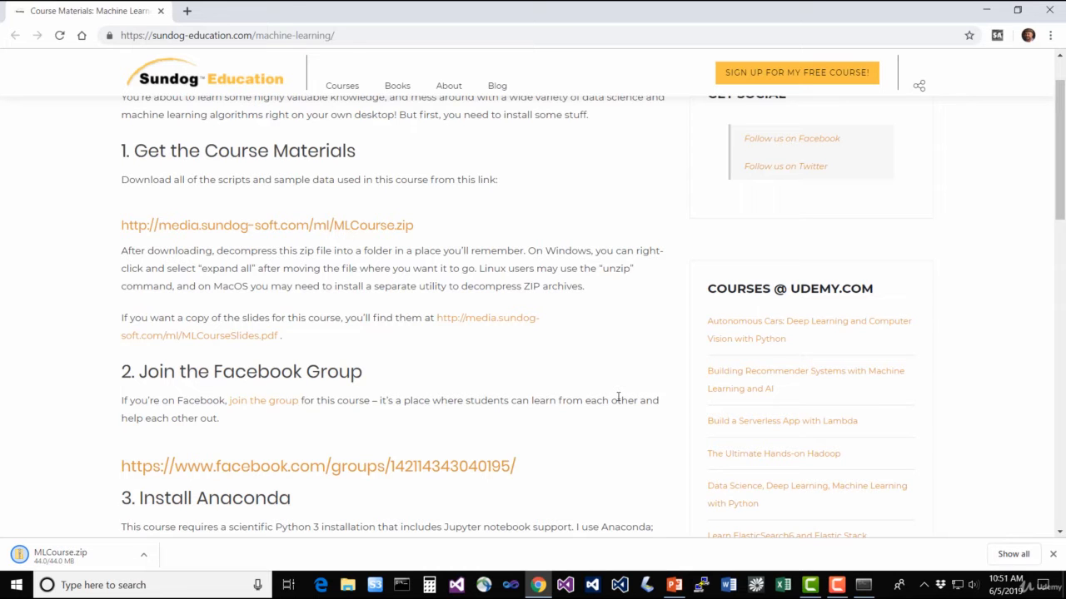
scroll(606, 356, "down", 4)
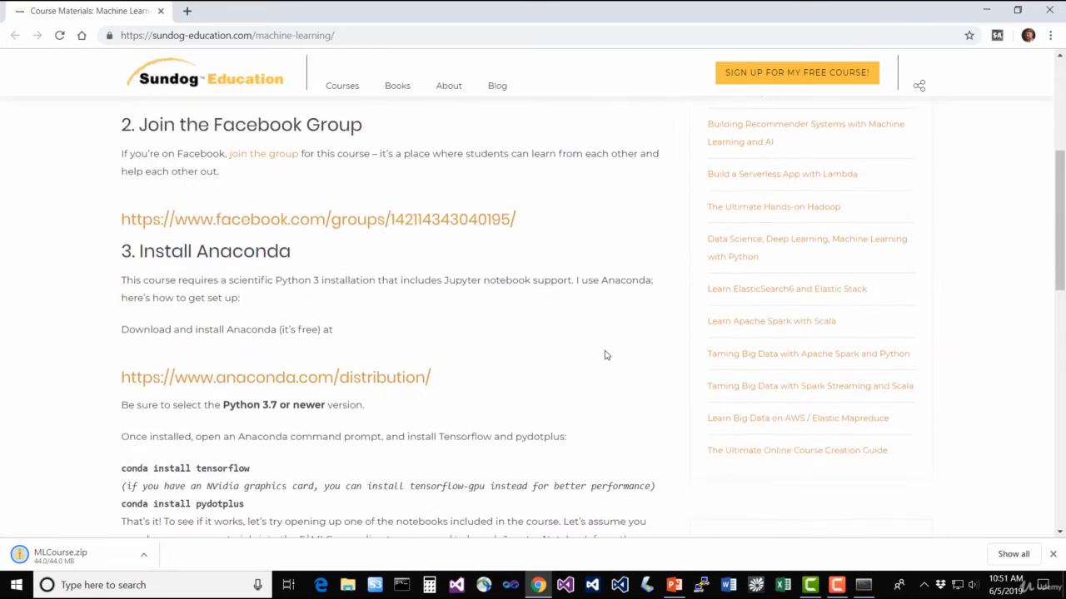
scroll(605, 354, "down", 2)
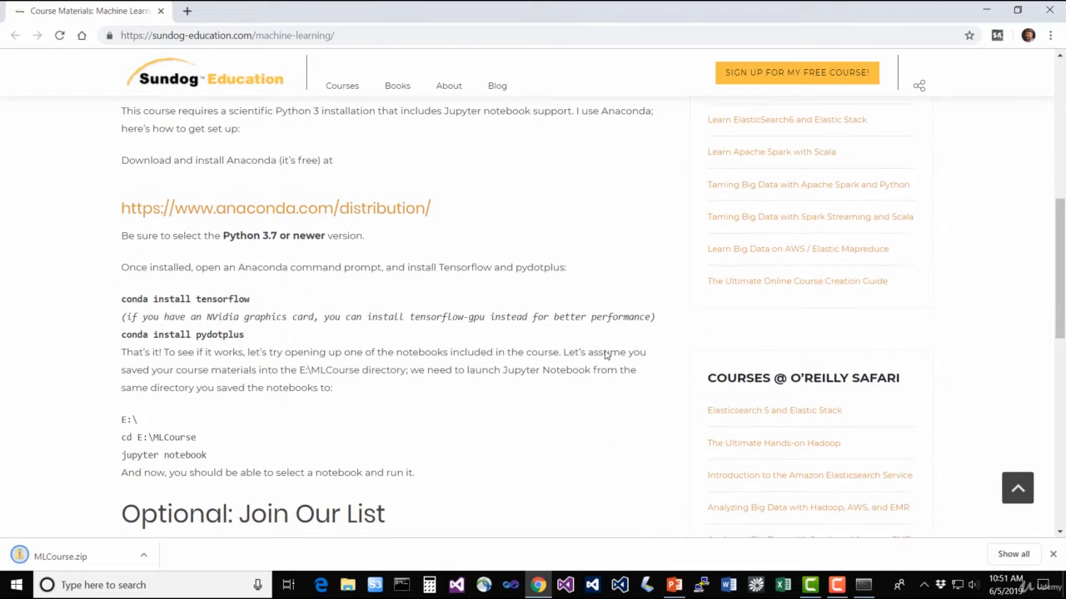
scroll(591, 358, "down", 2)
scroll(589, 358, "down", 1)
scroll(589, 358, "down", 1)
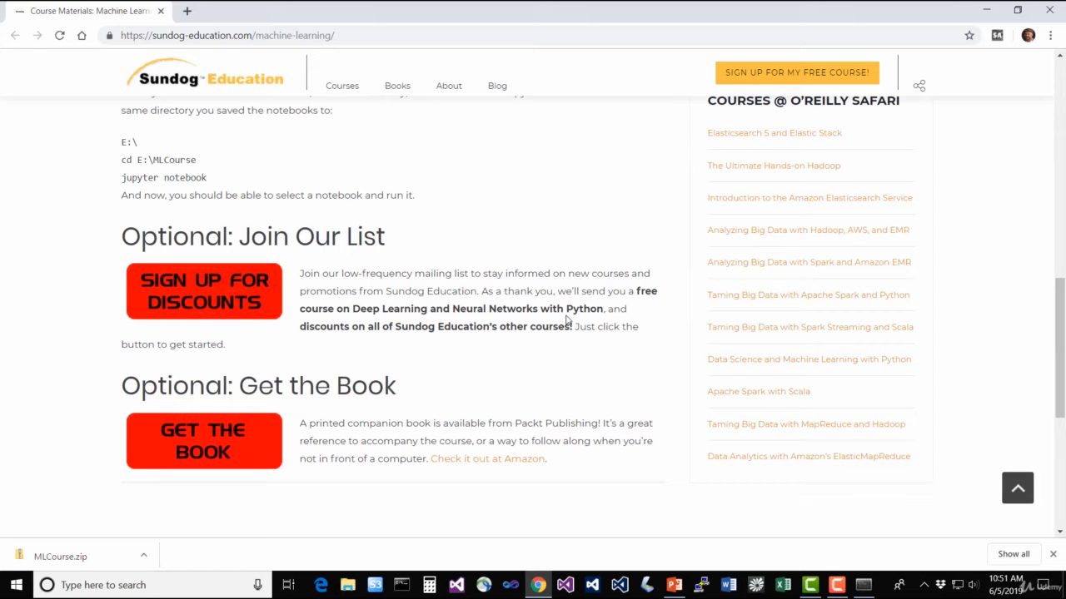
scroll(558, 323, "up", 15)
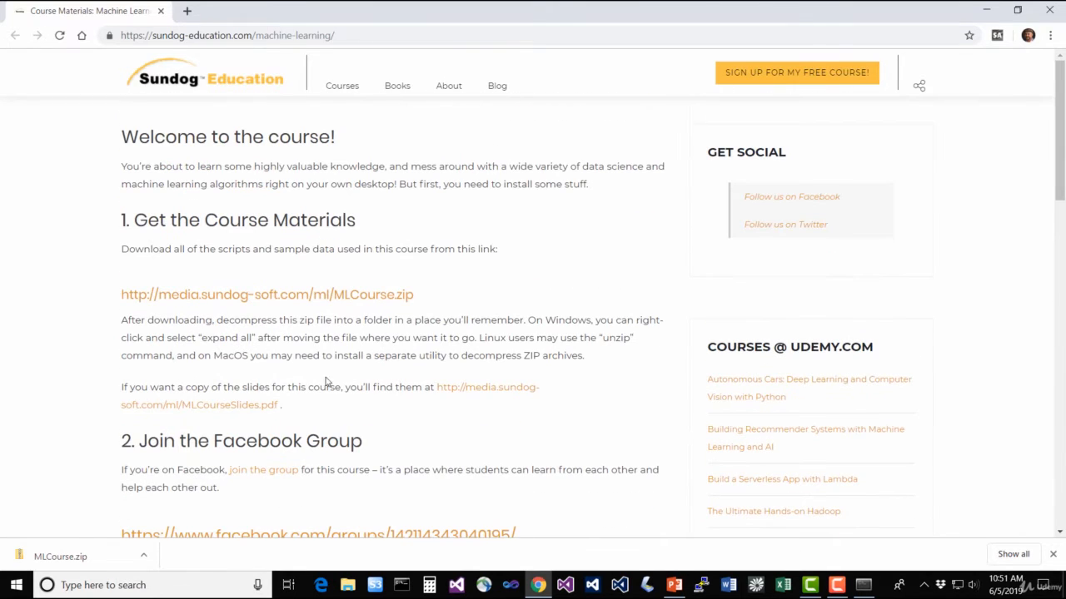
Show the downloaded MLCourse.zip in its folder and extract all its files to E:\Downloads\MLCourse
left_click(145, 554)
left_click(185, 510)
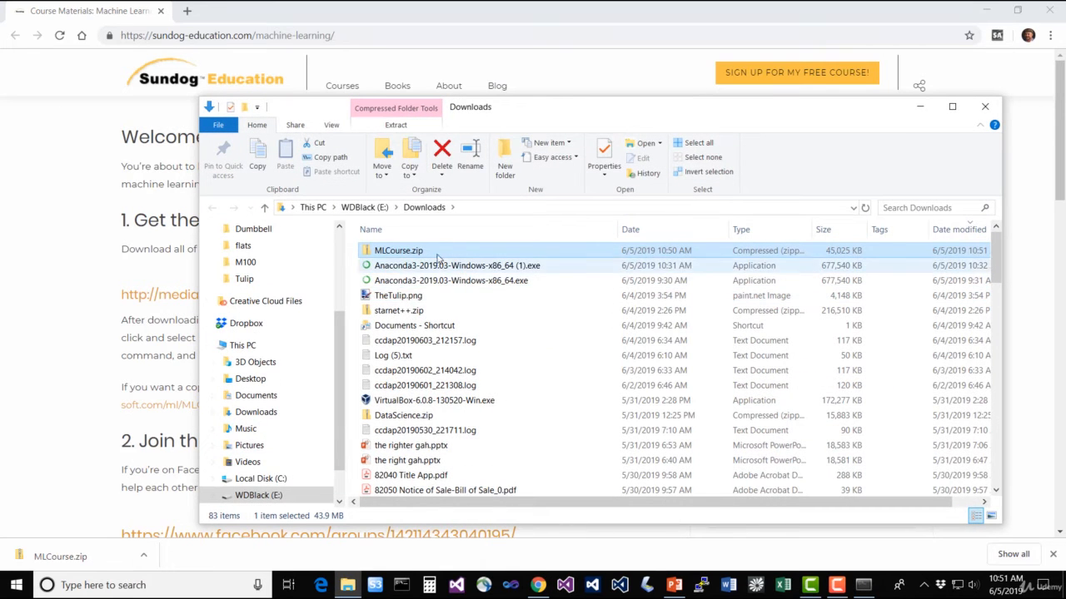
right_click(434, 254)
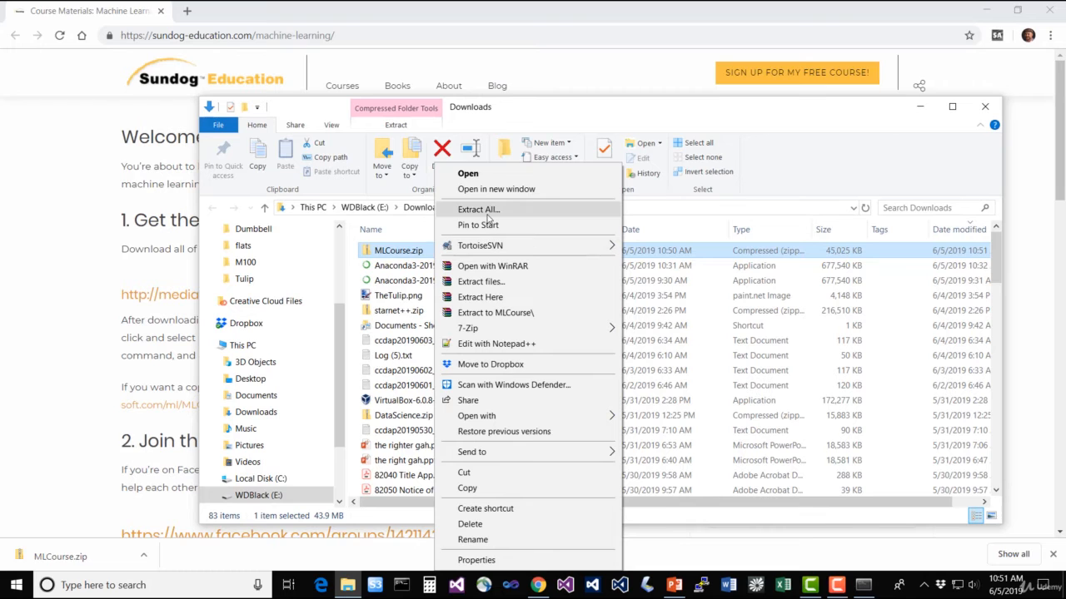
left_click(488, 213)
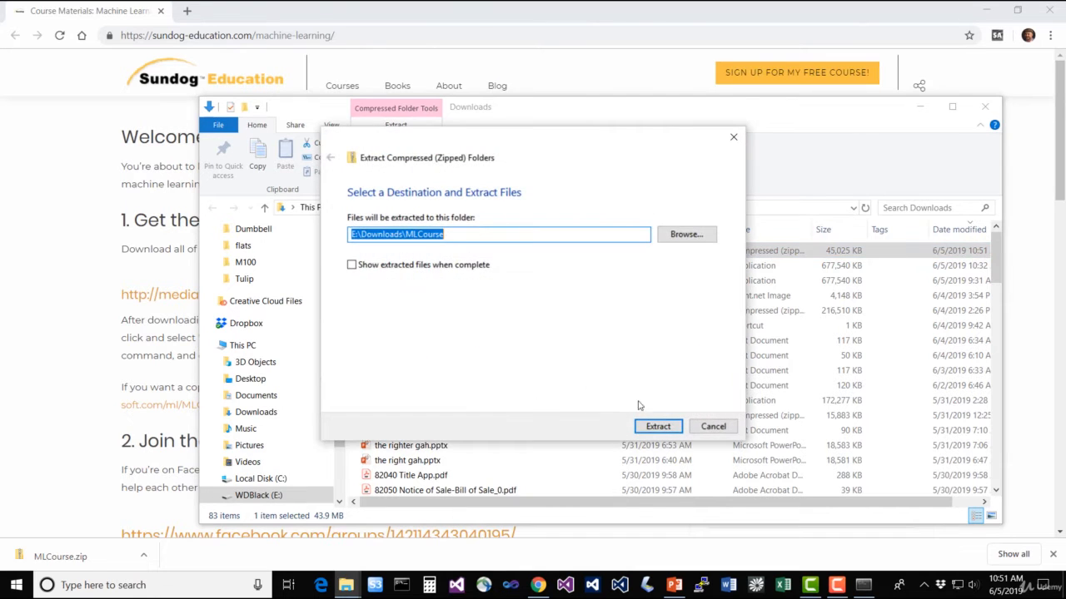
left_click(658, 427)
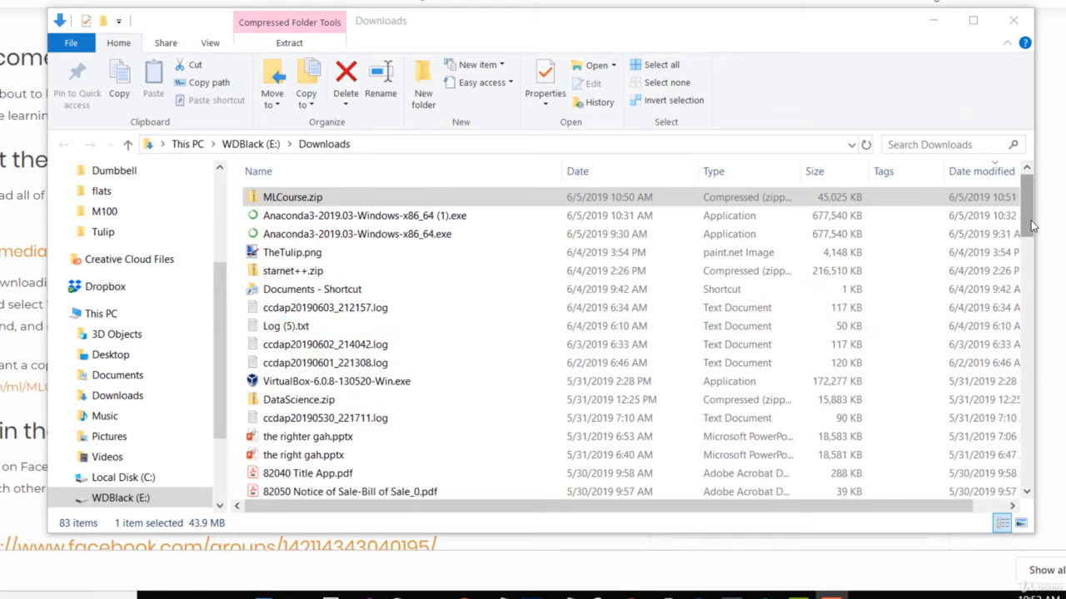
Copy the inner MLCourse folder from the extracted E:\Downloads\MLCourse folder to the root of Local Disk (C:) and open the copy
left_click_drag(1031, 203, 1039, 499)
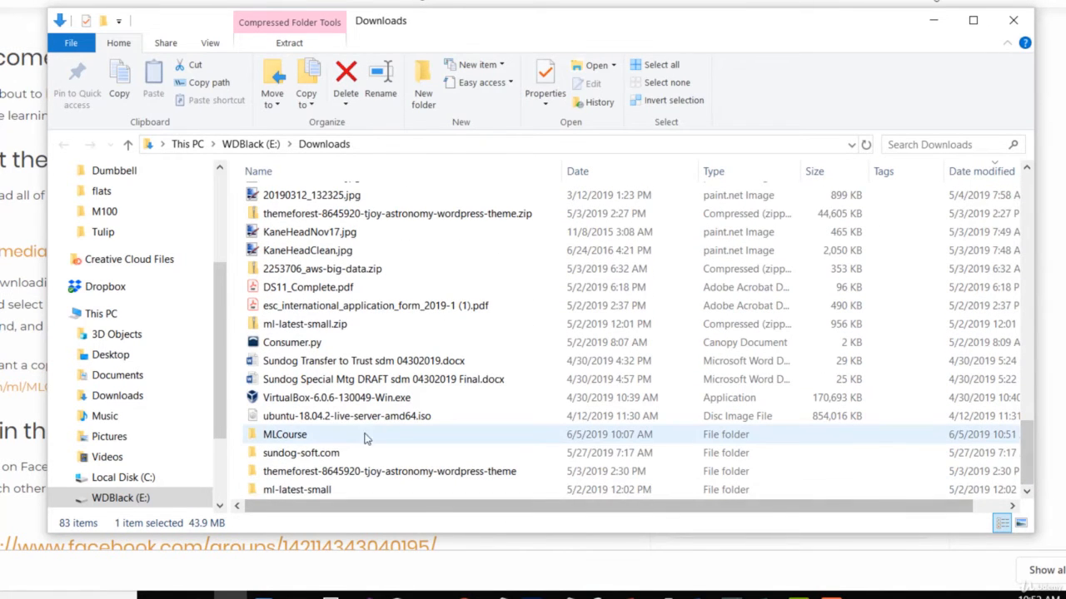
left_click(337, 438)
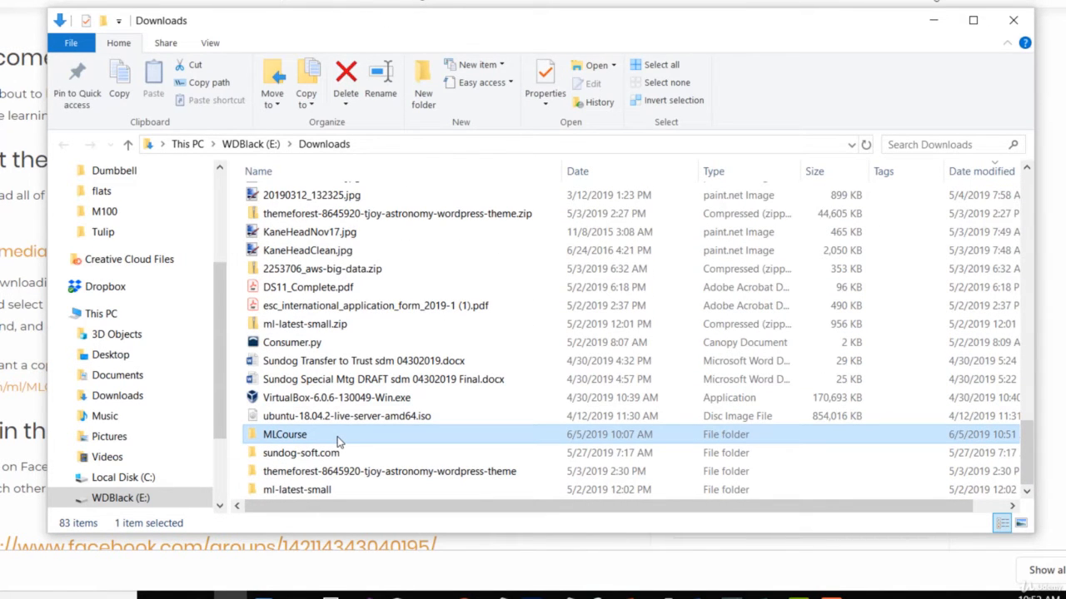
double_click(337, 438)
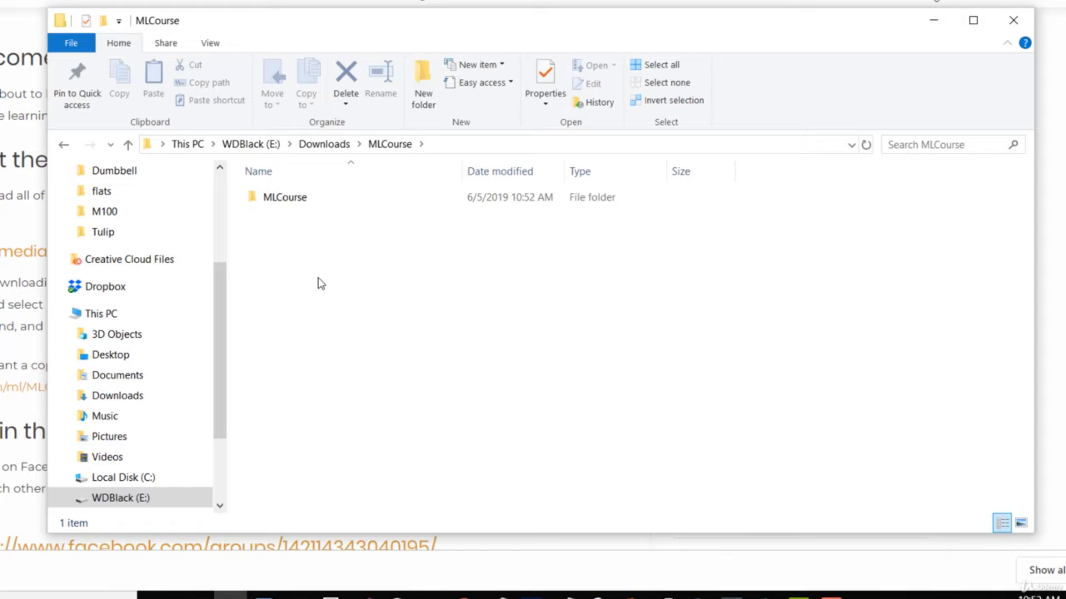
left_click(316, 205)
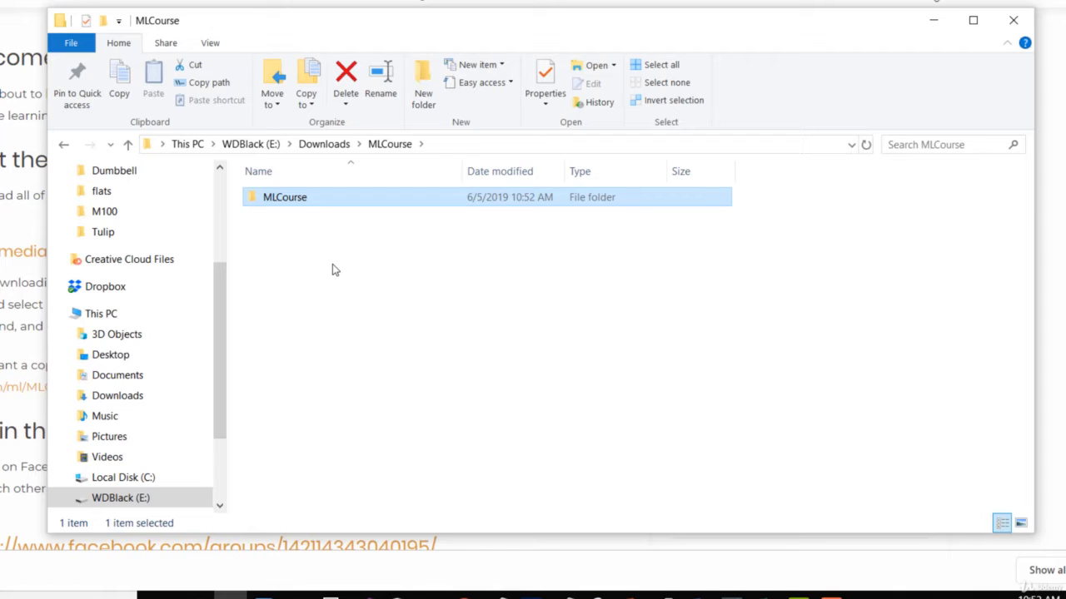
key("ctrl+c")
left_click(148, 481)
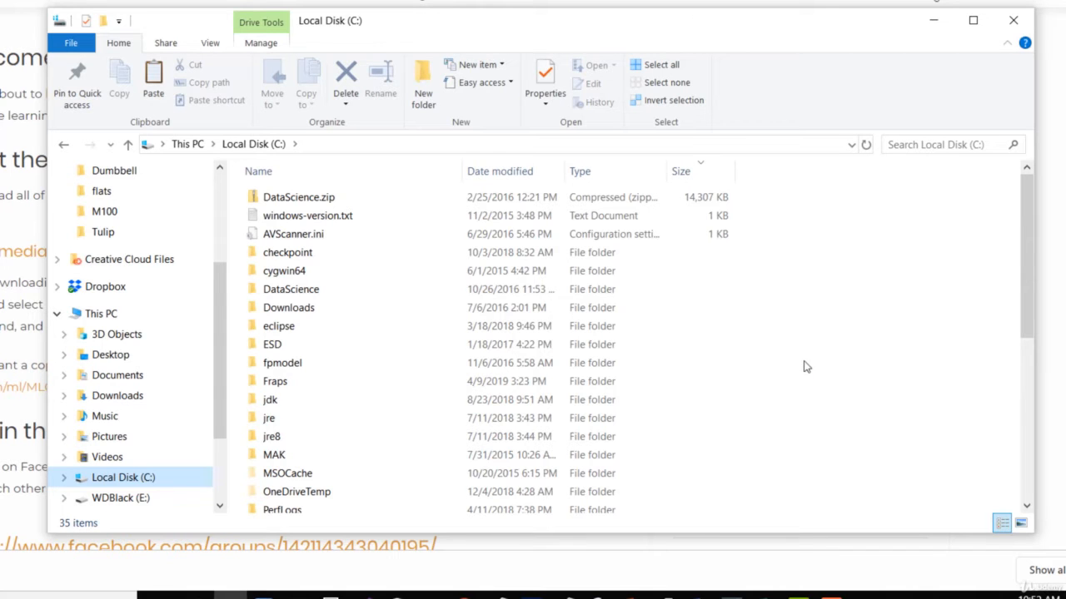
key("ctrl+v")
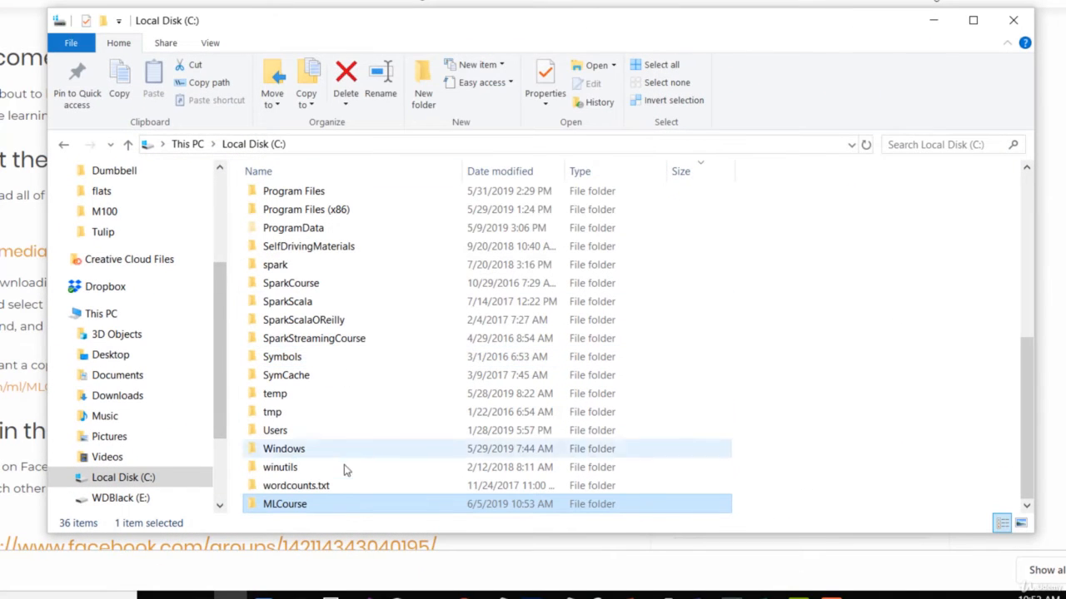
double_click(352, 505)
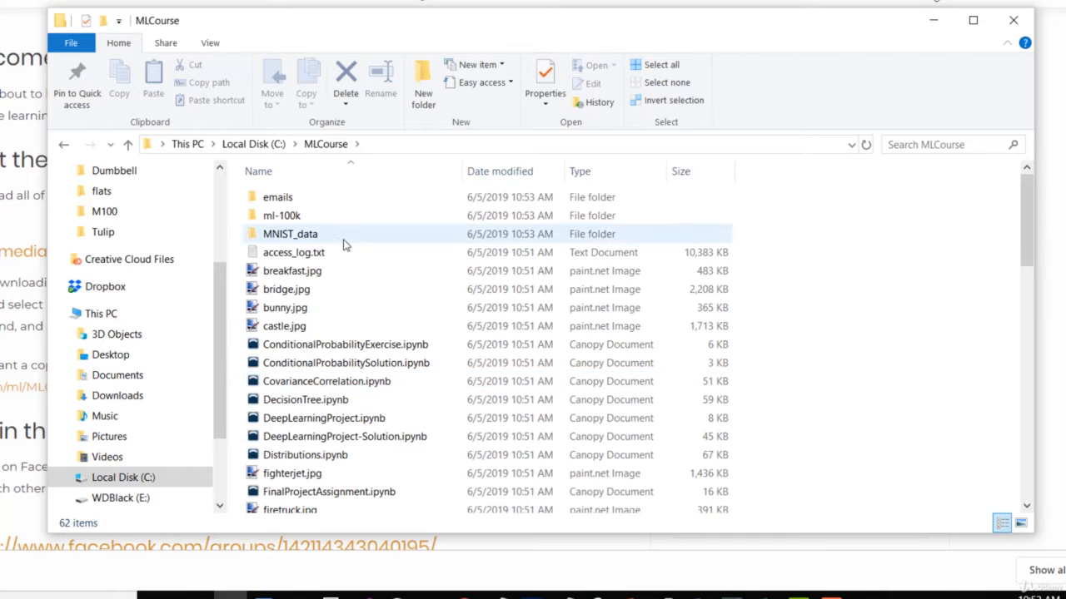
scroll(430, 357, "down", 1)
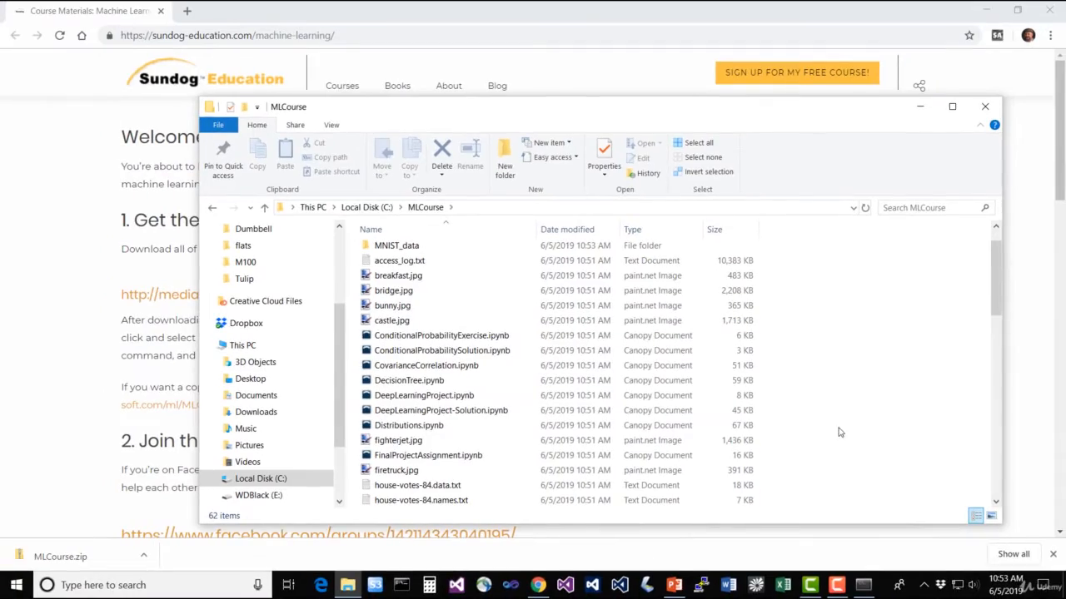
Switch to the Anaconda Prompt, change the directory to c:\MLCourse and launch Jupyter with the command jupyter notebook
left_click(863, 585)
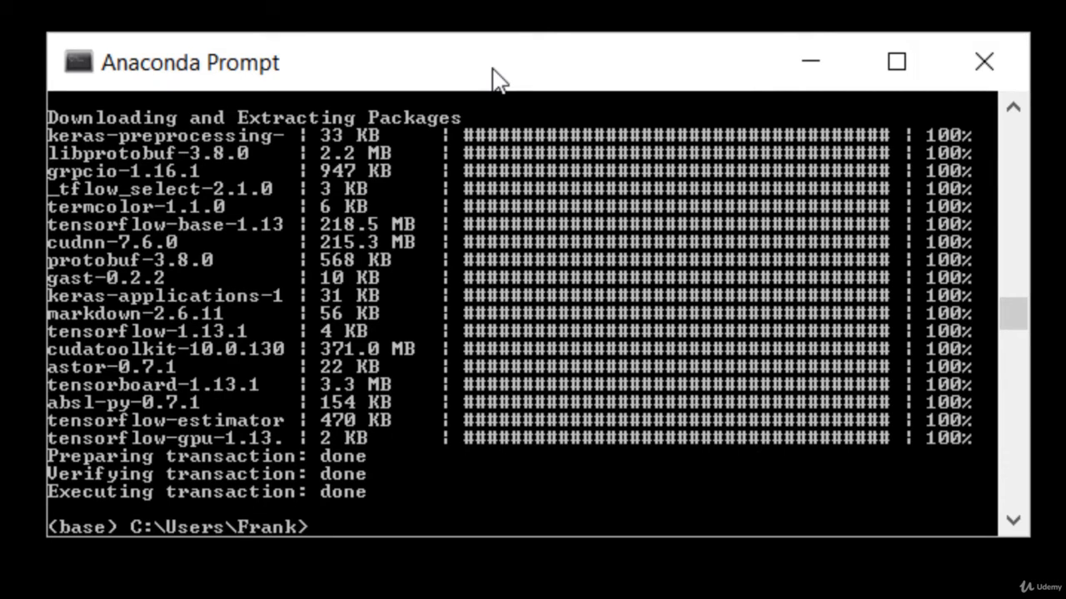
type("cd c:\\MLCours")
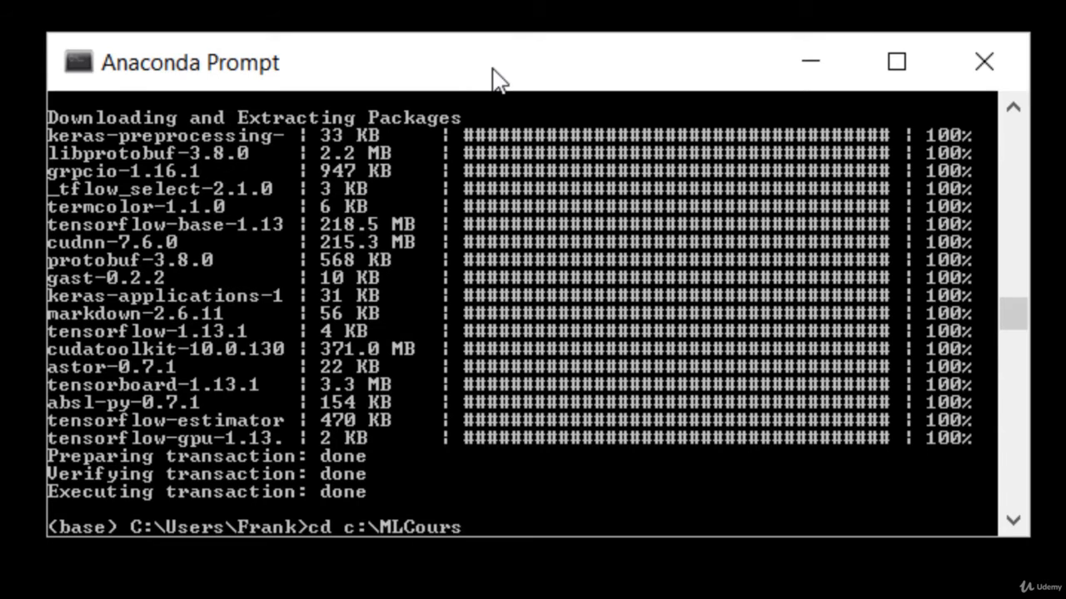
type("e")
key("Return")
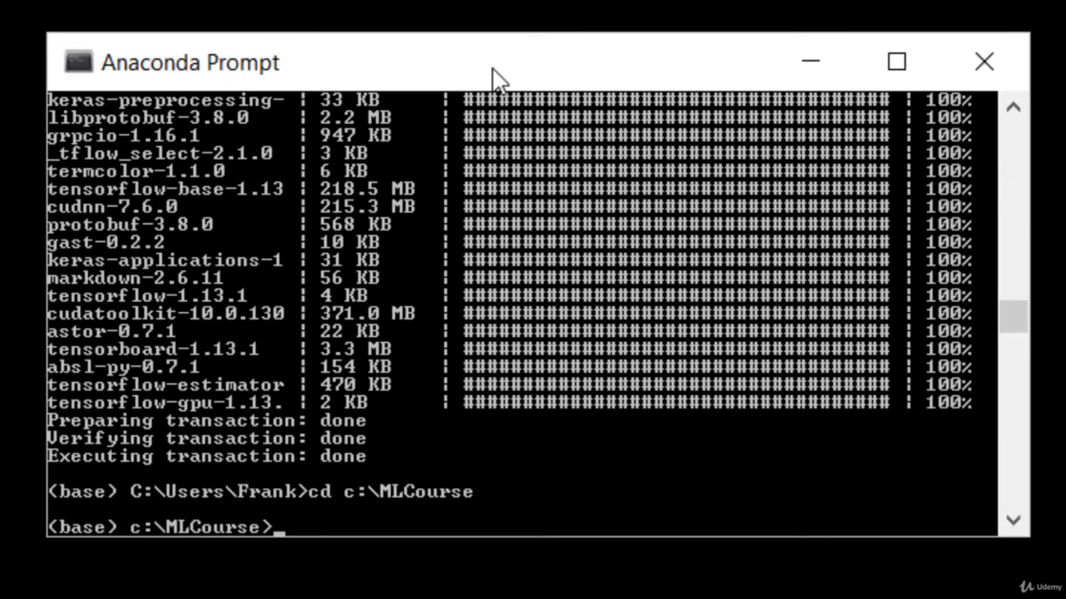
type("jupyter notebook")
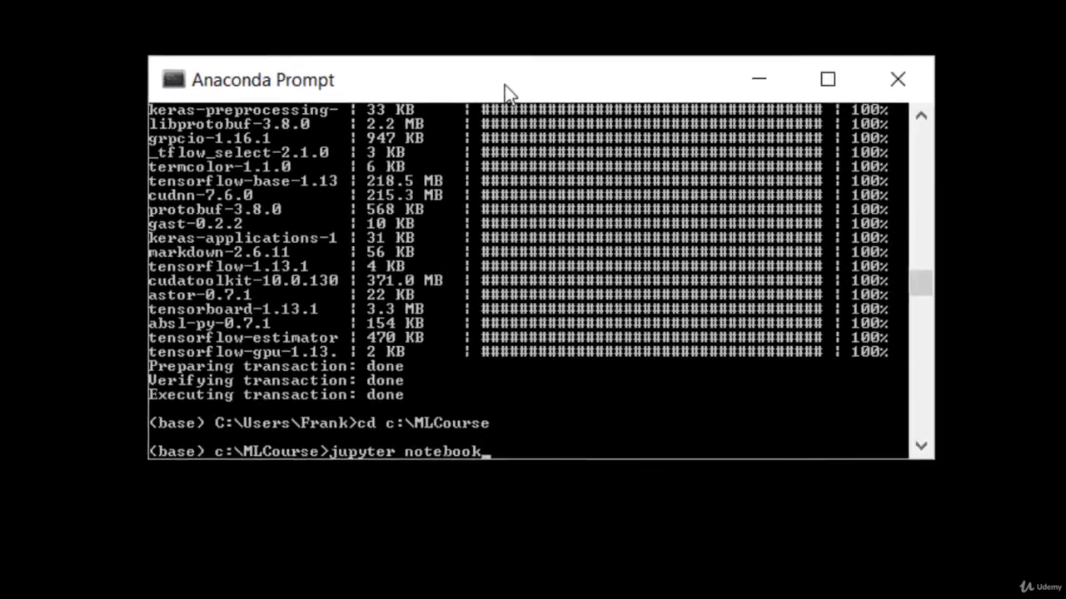
key("Return")
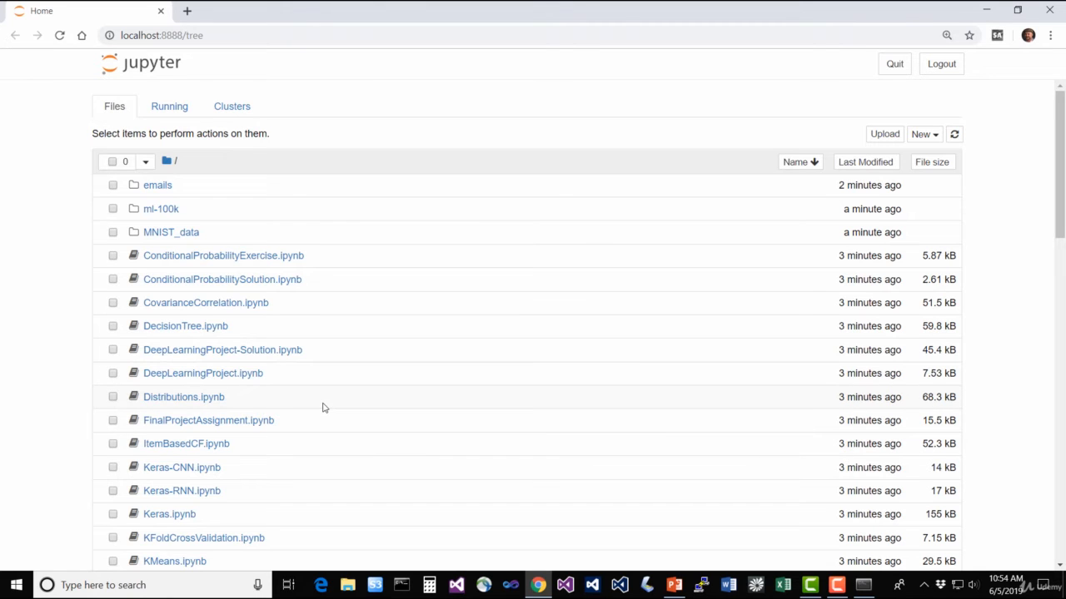
Open the Outliers.ipynb notebook from the Jupyter file list and look through its code cells and histograms
scroll(324, 407, "down", 4)
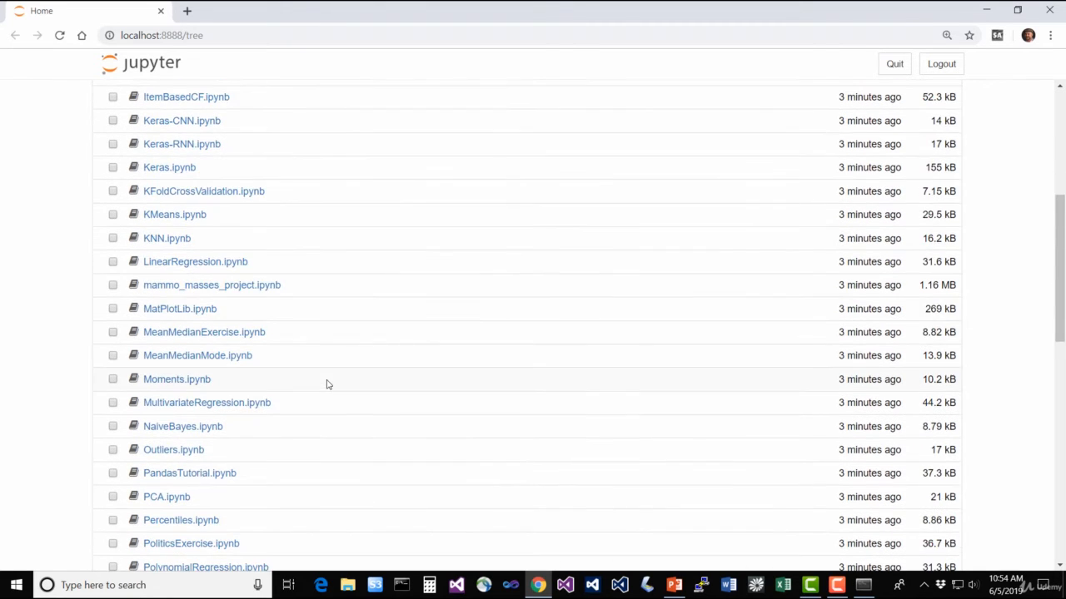
scroll(311, 431, "down", 1)
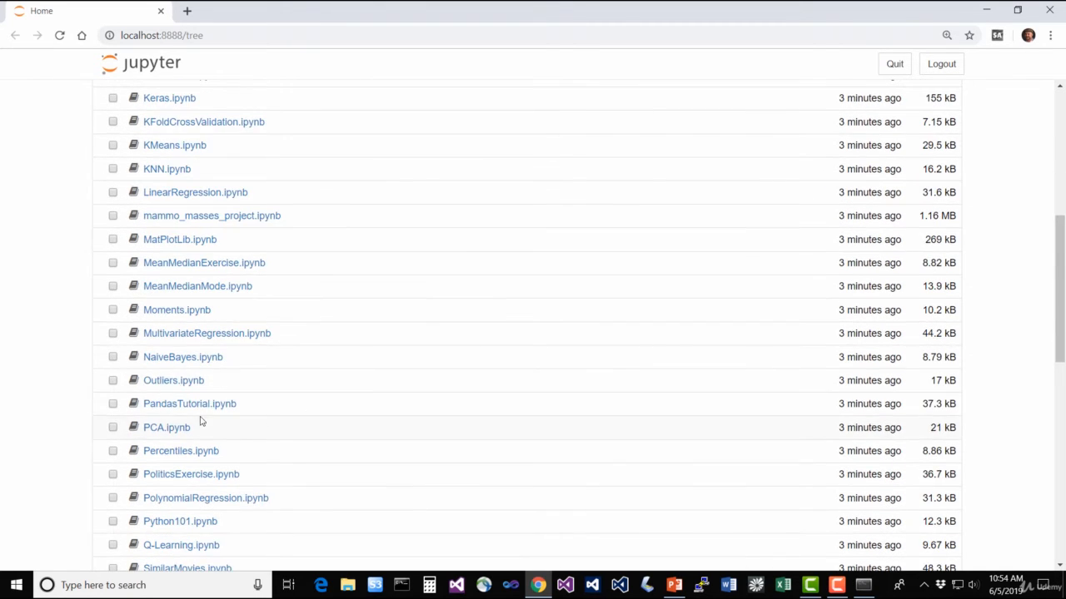
left_click(173, 381)
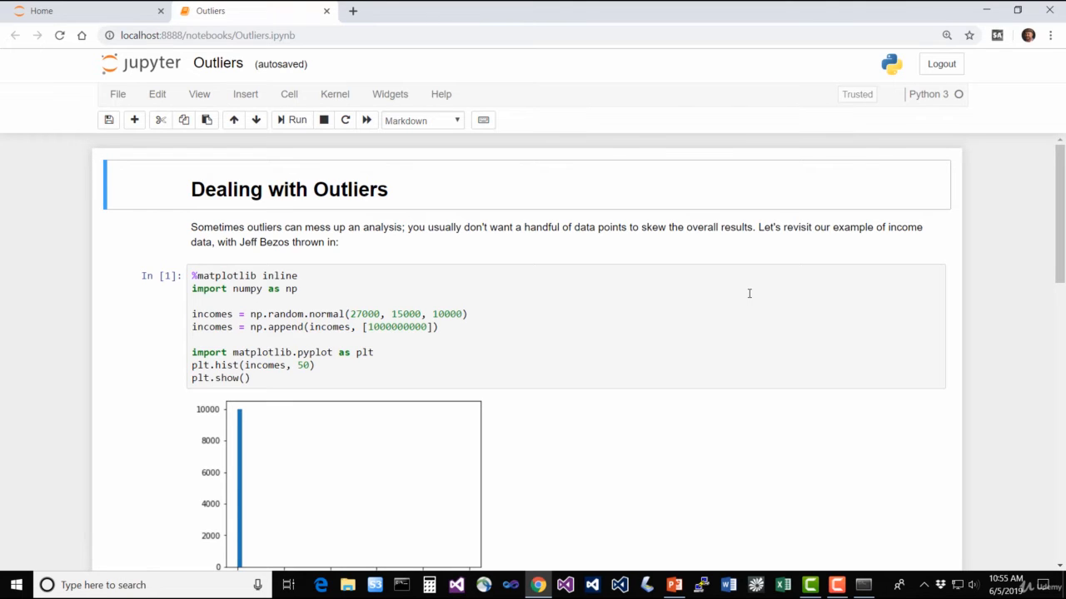
scroll(761, 361, "down", 4)
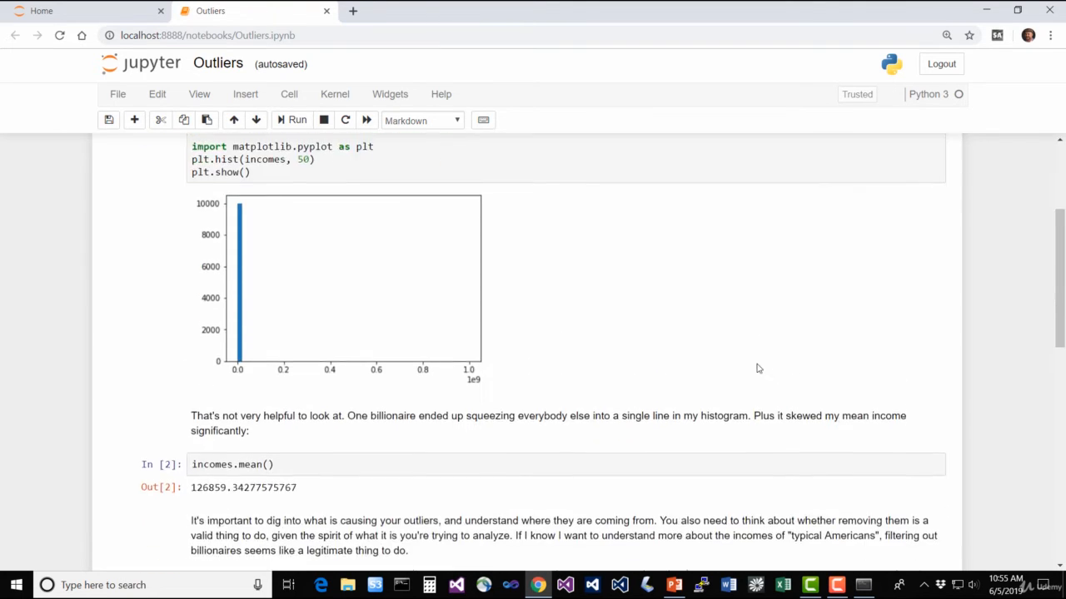
scroll(757, 368, "down", 1)
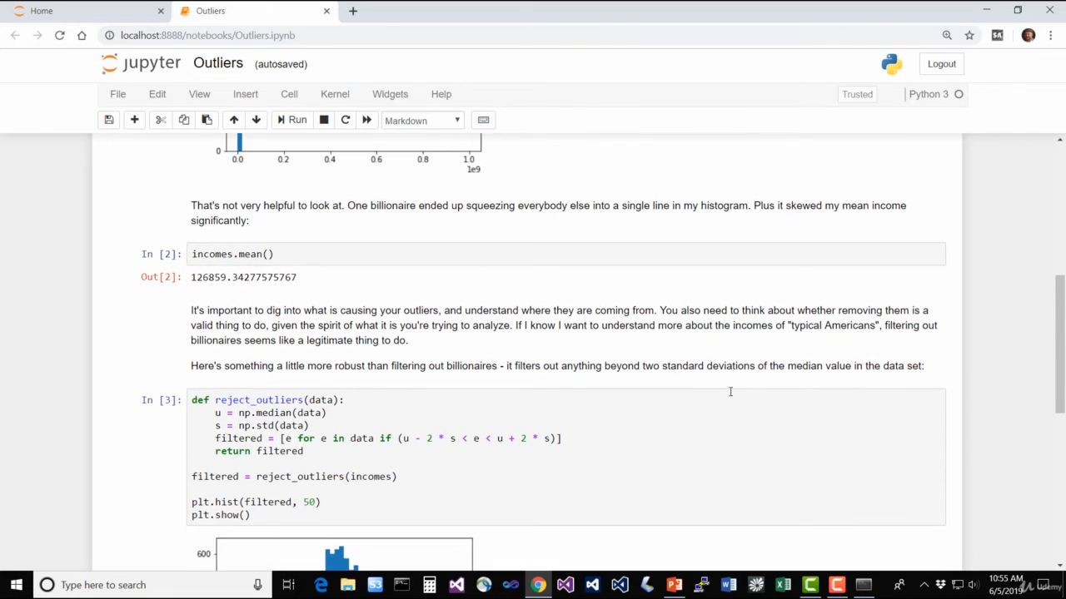
scroll(728, 390, "down", 3)
scroll(714, 403, "down", 2)
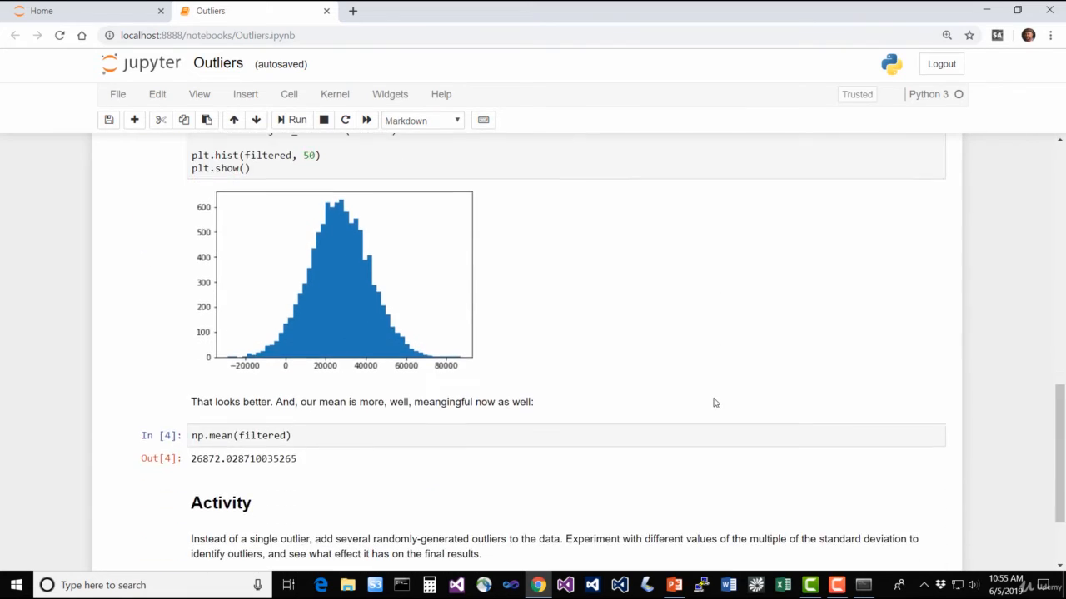
scroll(713, 402, "up", 6)
scroll(712, 395, "up", 3)
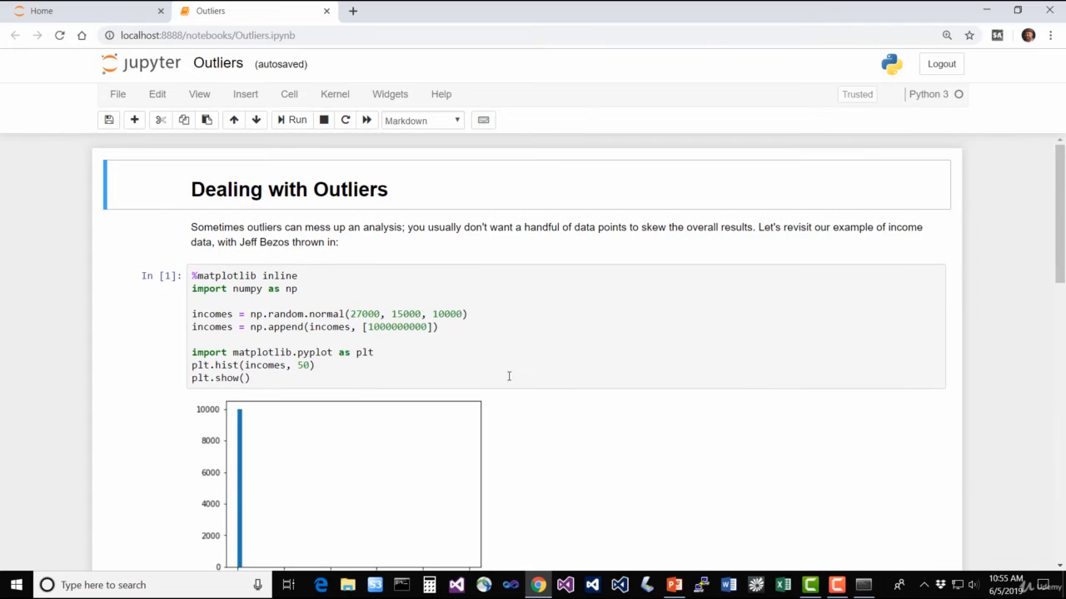
Run the notebook's first code cell, which builds the incomes data and plots its histogram, and check the output
left_click(457, 359)
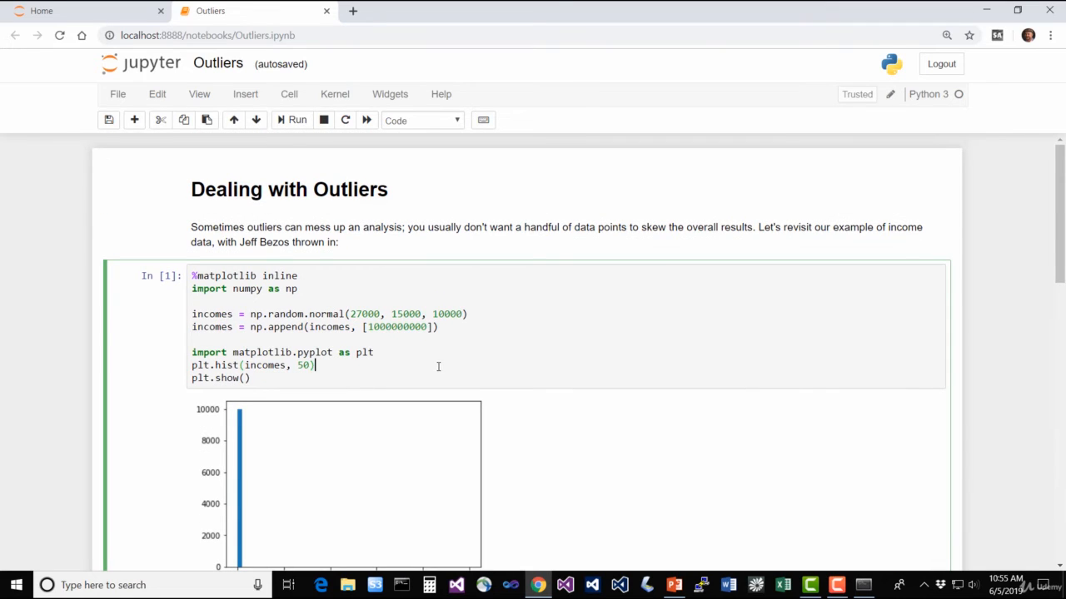
left_click(294, 119)
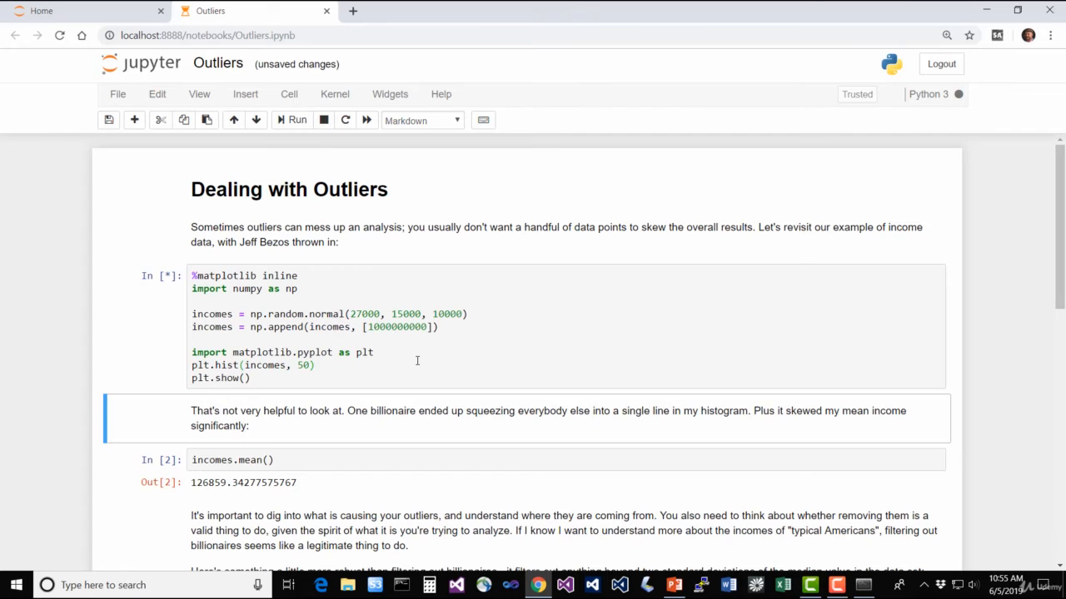
scroll(438, 361, "down", 1)
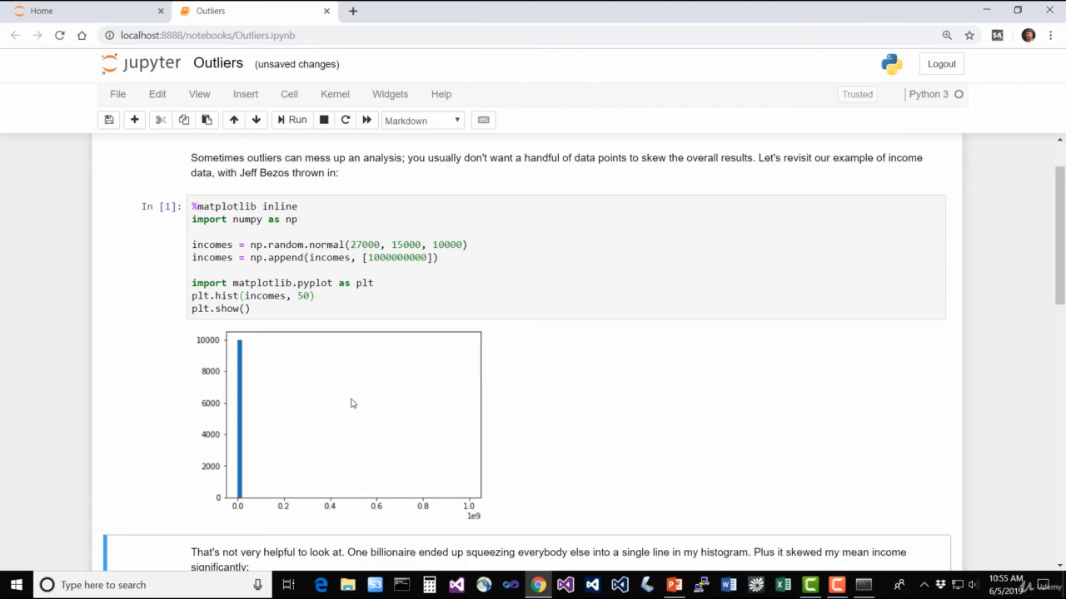
scroll(630, 431, "up", 1)
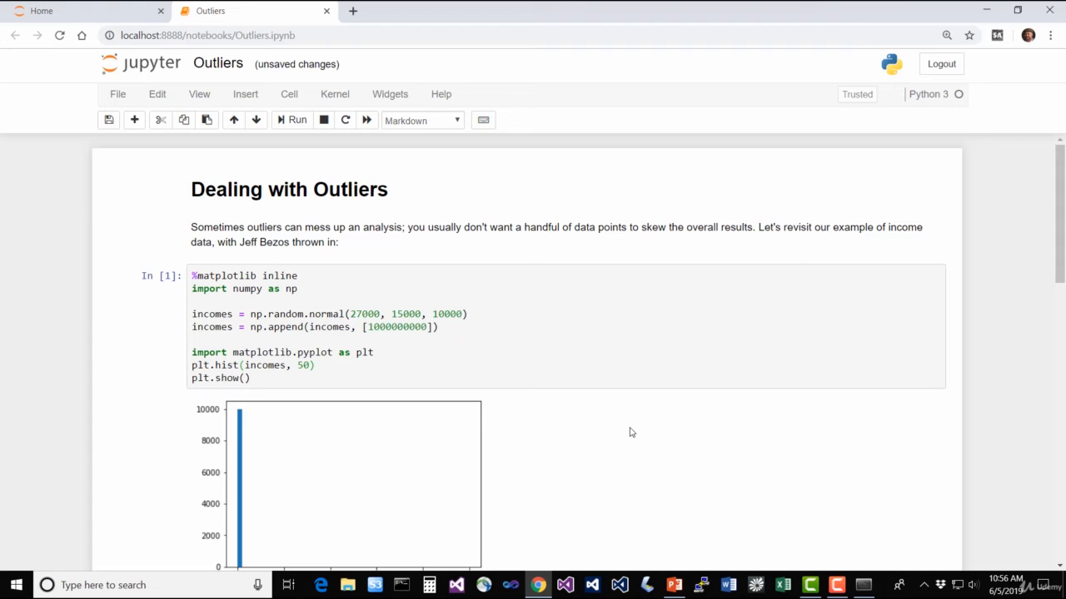
Restart the Outliers notebook's kernel, rerun all its cells and review the regenerated histograms and filtered mean
scroll(620, 426, "down", 1)
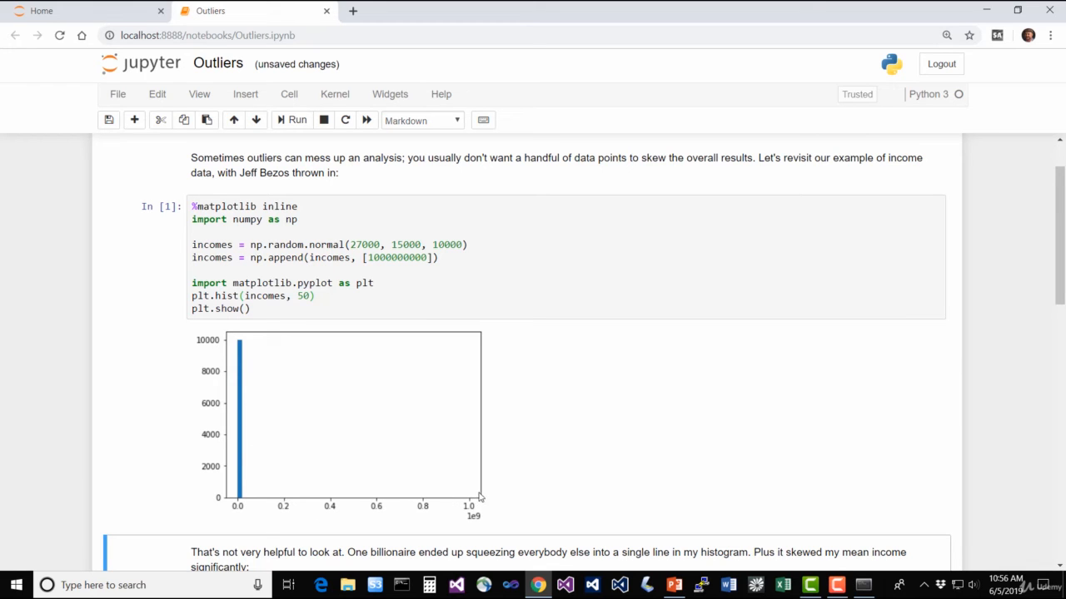
scroll(652, 393, "down", 3)
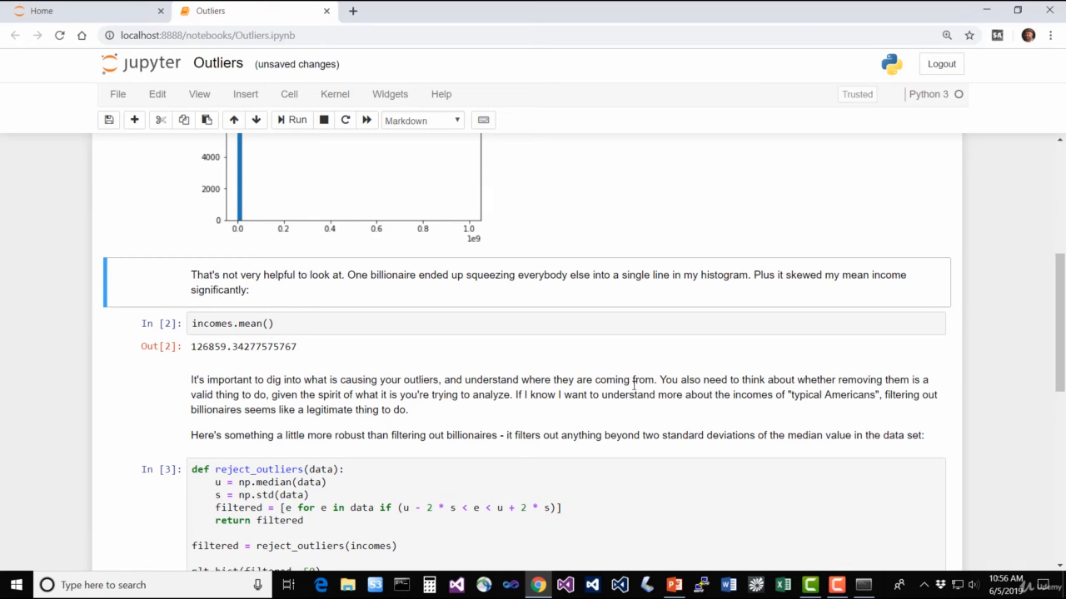
scroll(616, 400, "down", 3)
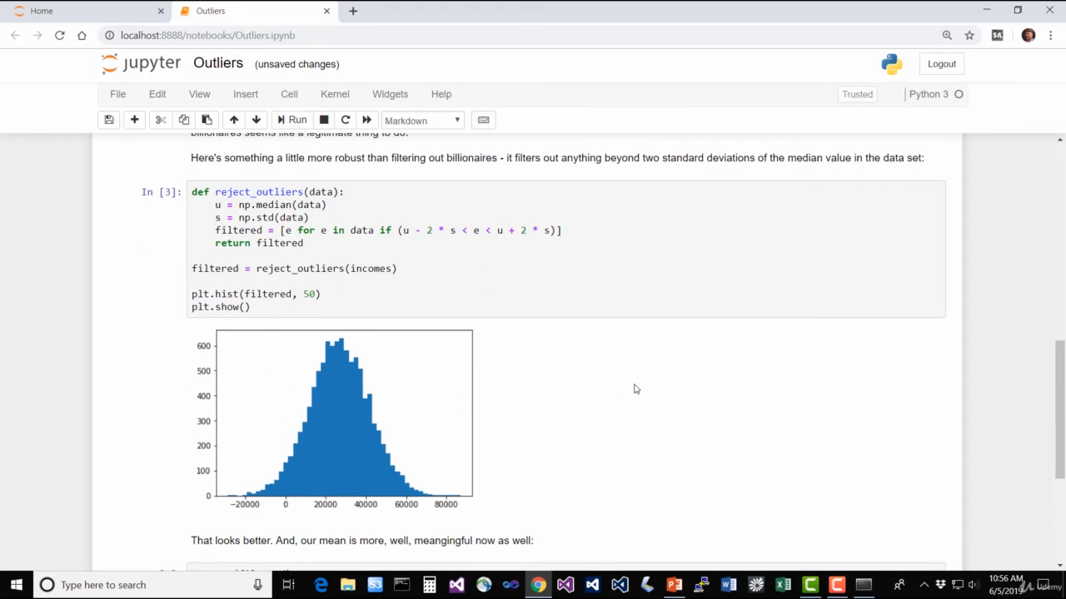
scroll(632, 388, "down", 2)
scroll(630, 387, "up", 9)
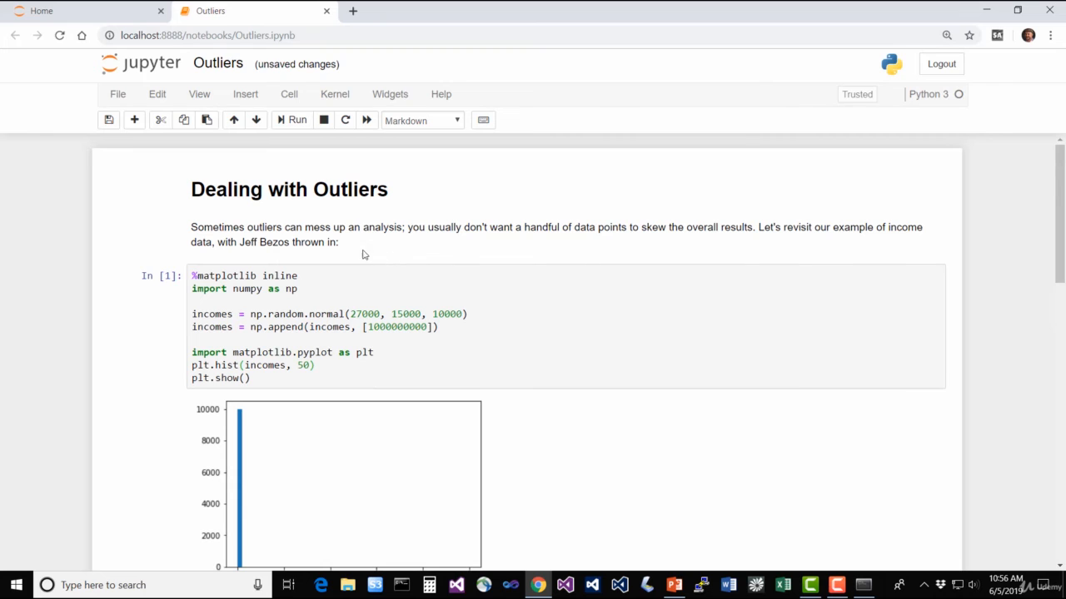
left_click(336, 95)
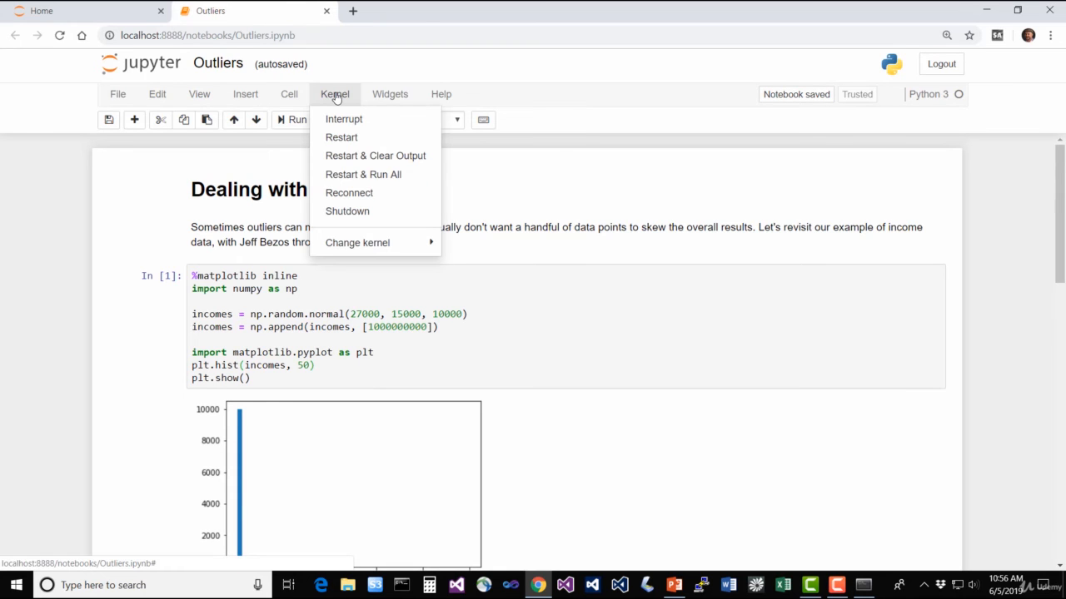
left_click(392, 175)
left_click(754, 195)
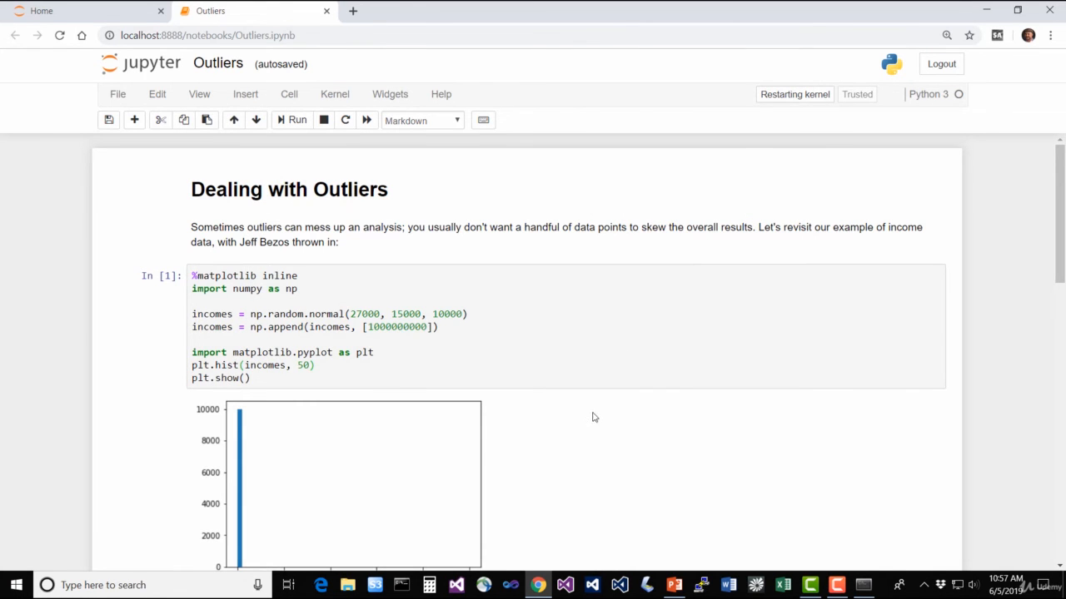
scroll(587, 418, "down", 3)
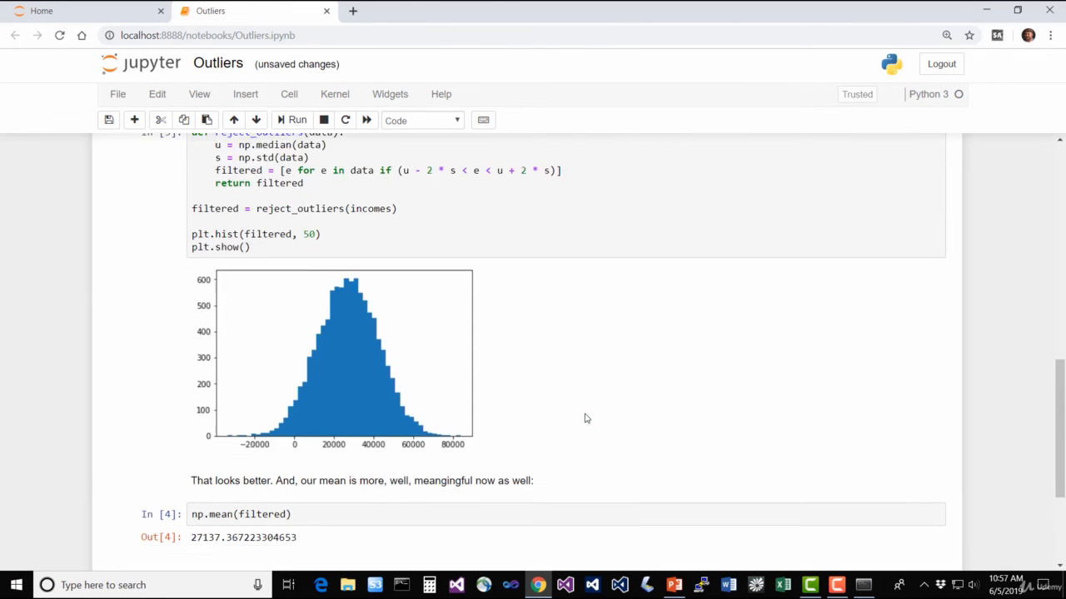
scroll(636, 411, "up", 3)
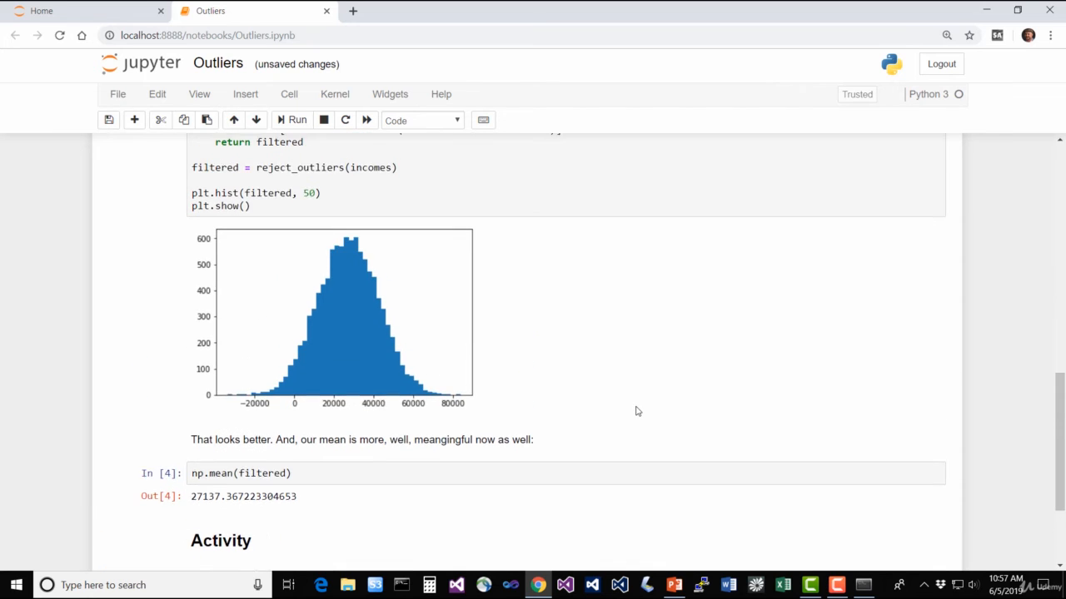
scroll(636, 411, "up", 8)
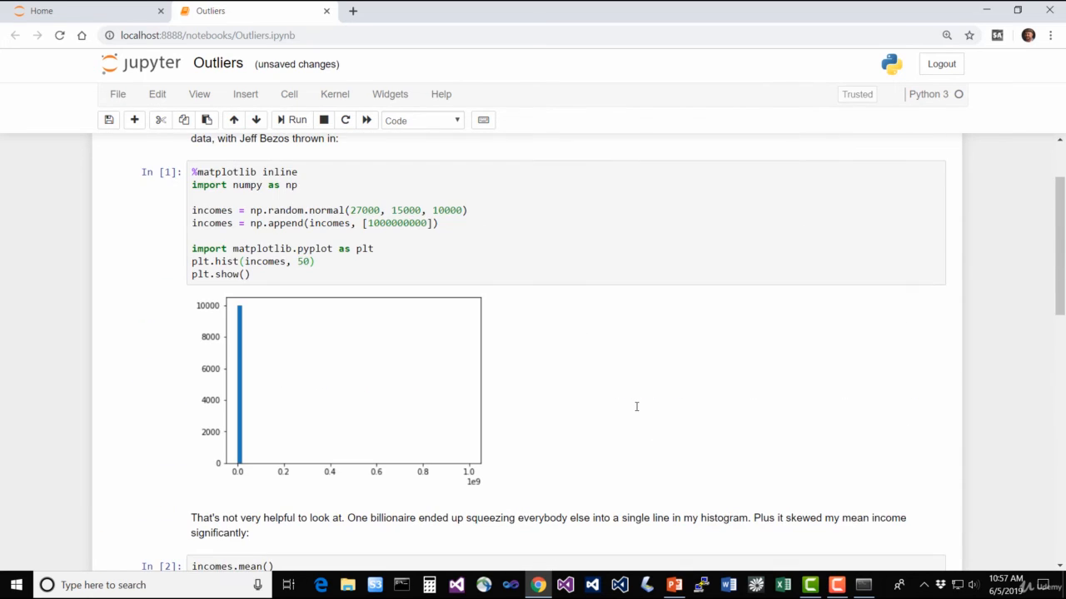